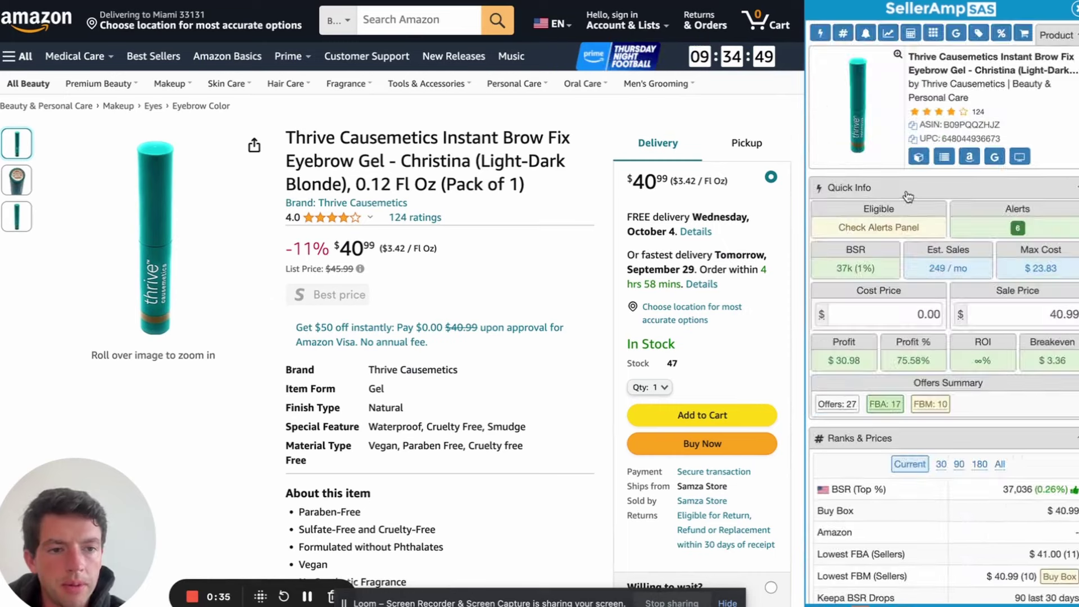
Widen the SellerAmp panel, try a 23.83 cost price, then clear it back to 0.00
{"action": "left_click_drag", "start_coordinate": [804, 216], "coordinate": [789, 216]}
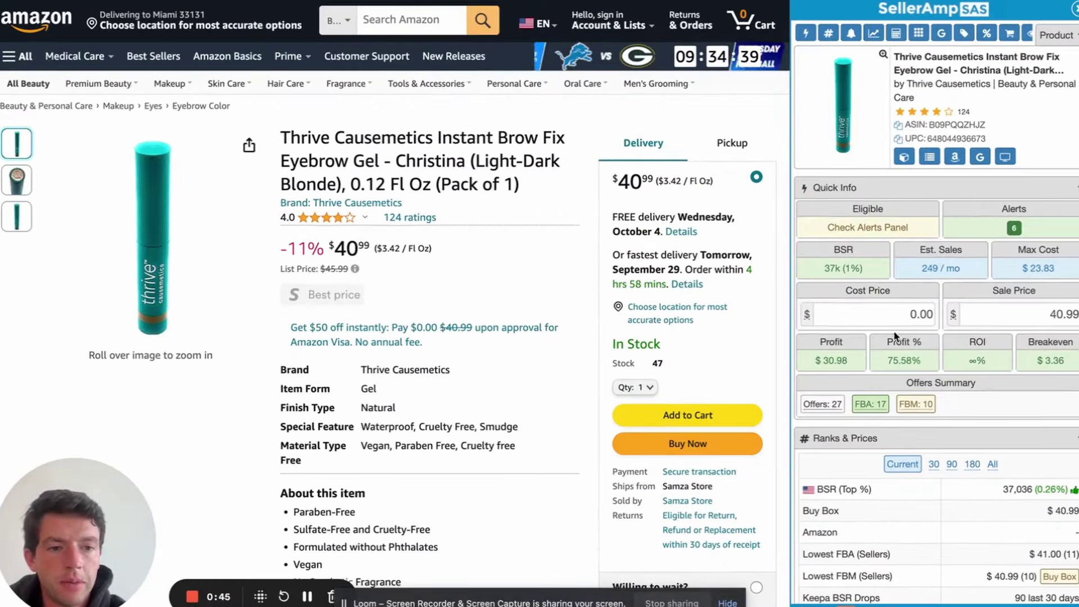
{"action": "left_click", "coordinate": [899, 314]}
{"action": "type", "text": "23.83"}
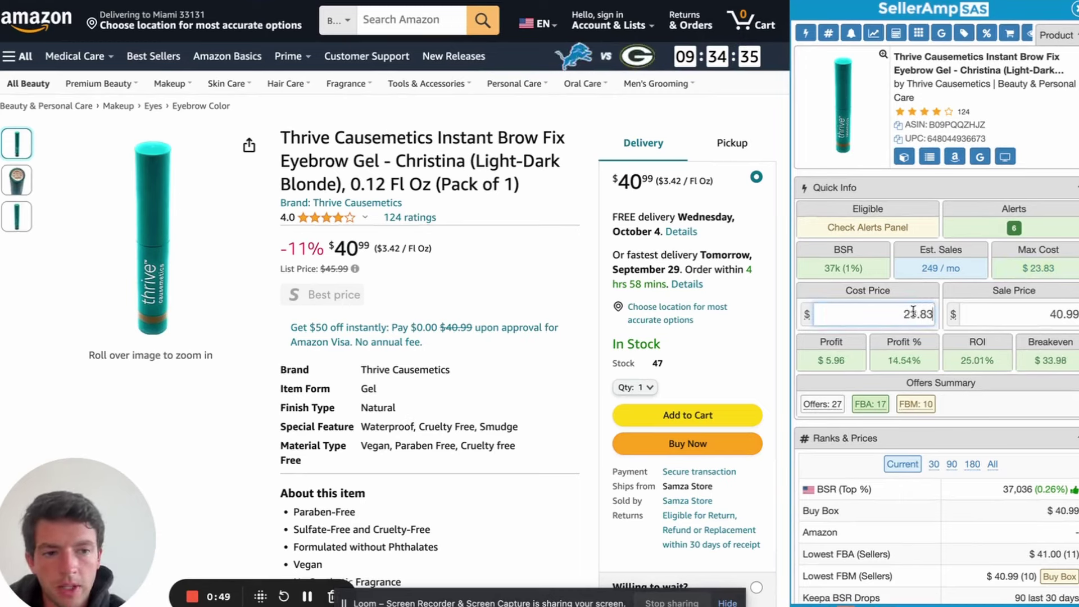
{"action": "left_click_drag", "start_coordinate": [879, 315], "coordinate": [1029, 315]}
{"action": "key", "text": "BackSpace"}
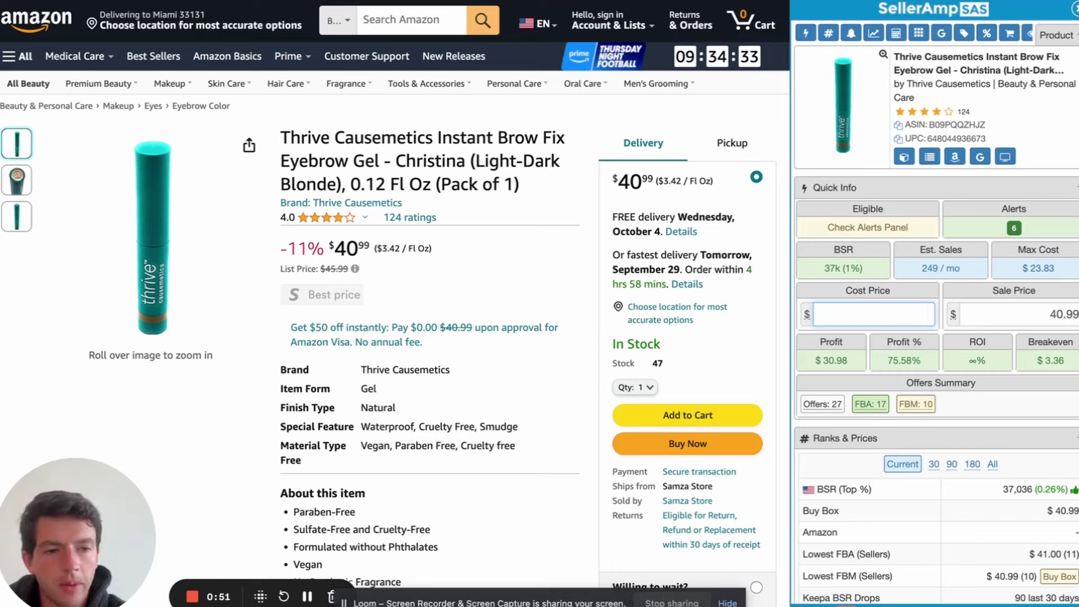
{"action": "left_click", "coordinate": [1025, 287]}
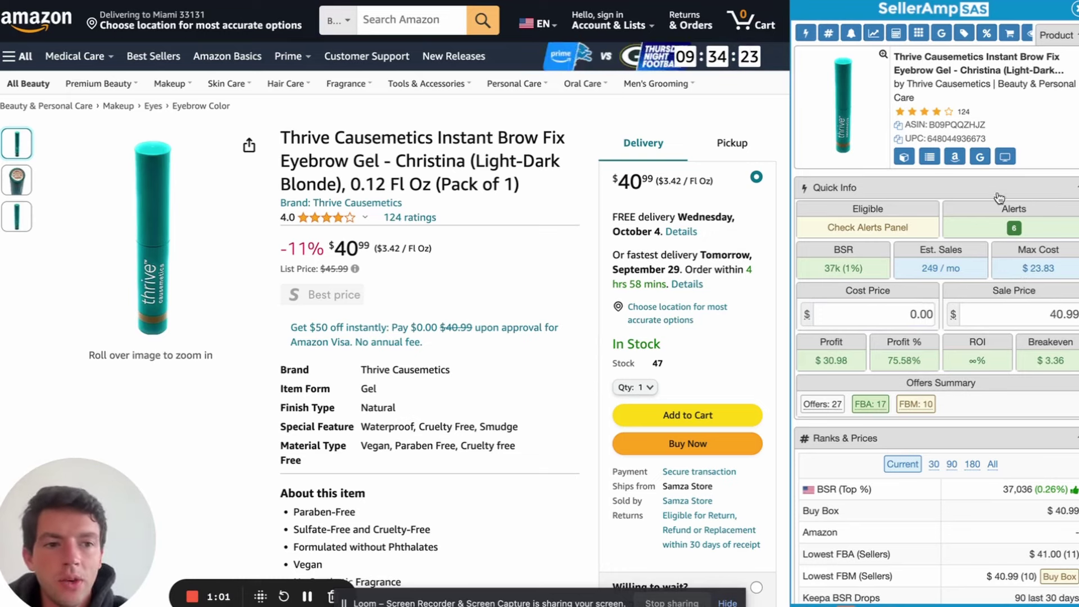
Find the brow gel's $24 price on Thrive Causemetics via Google and enter 24 as cost
{"action": "left_click", "coordinate": [981, 156]}
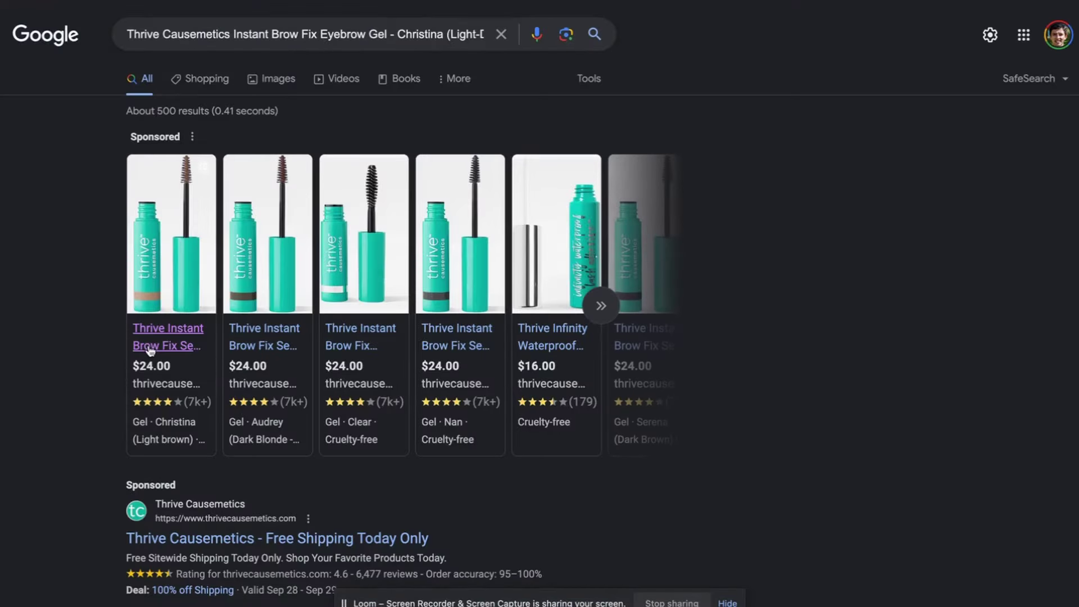
{"action": "mouse_move", "coordinate": [154, 386]}
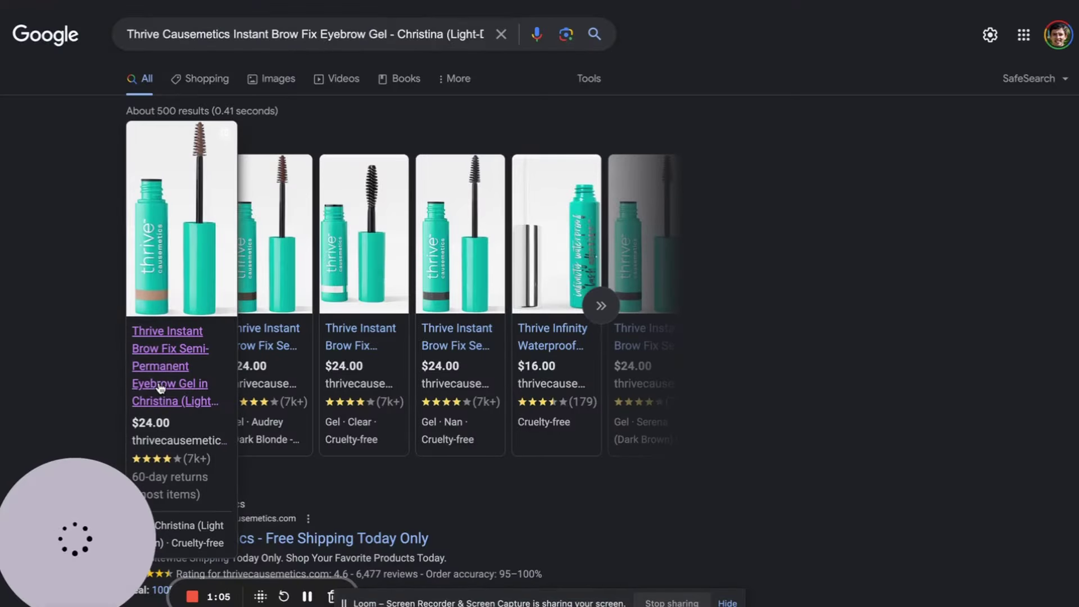
{"action": "key", "text": "ctrl+w"}
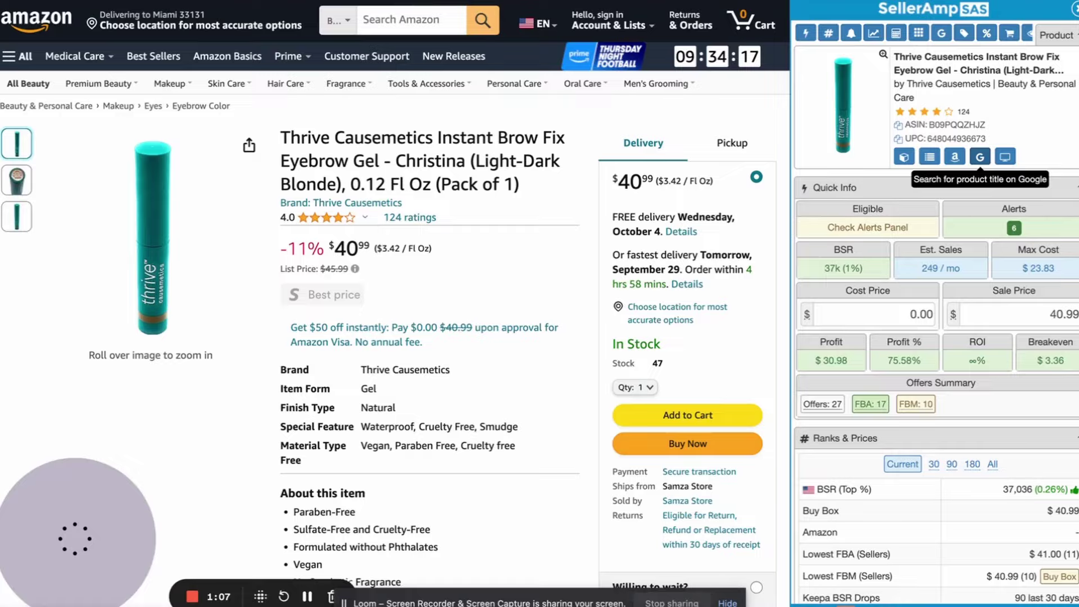
{"action": "key", "text": "ctrl+w"}
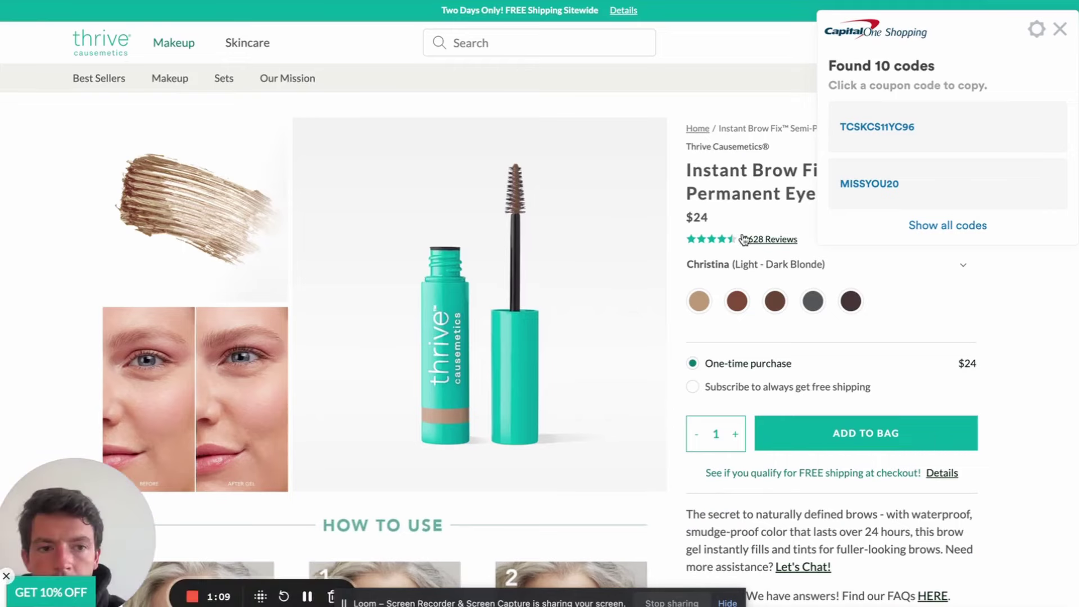
{"action": "key", "text": "ctrl+w"}
{"action": "left_click", "coordinate": [867, 316]}
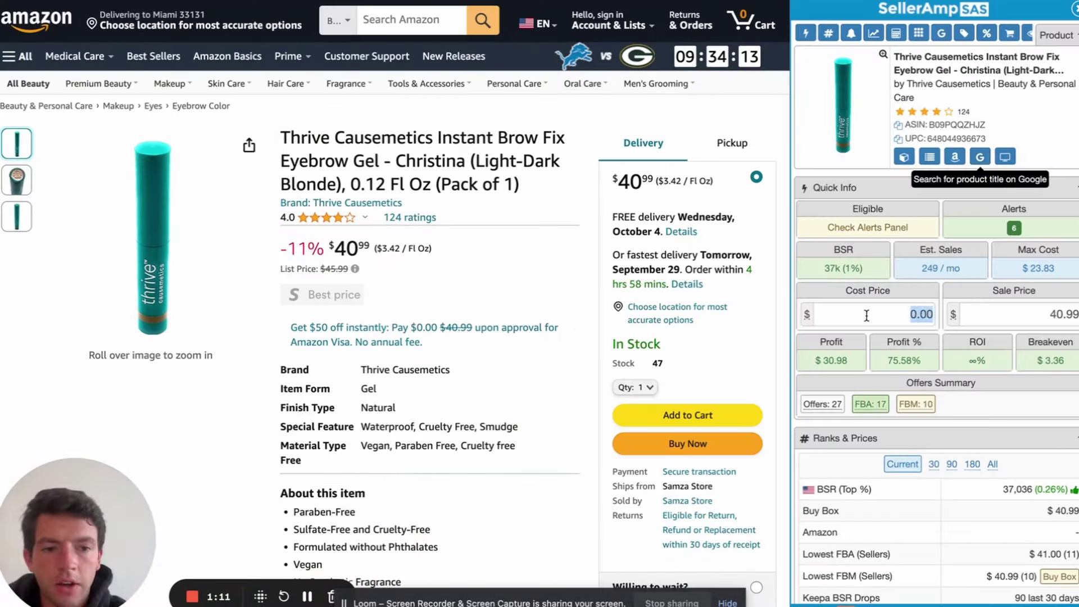
{"action": "type", "text": "24"}
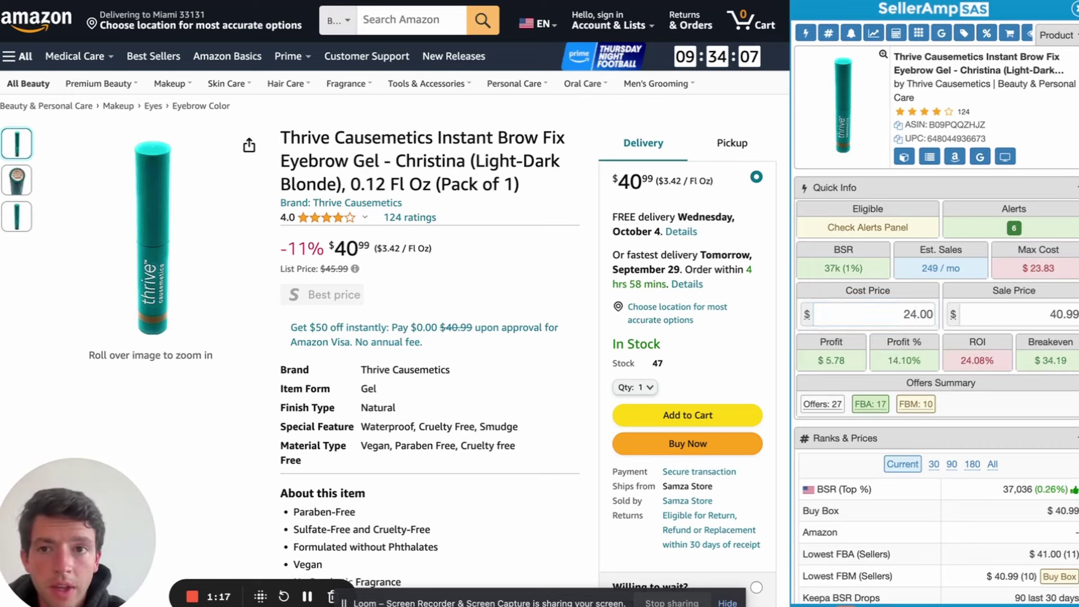
Review all Capital One Shopping coupon codes for the Thrive Causemetics site
{"action": "key", "text": "ctrl+Tab"}
{"action": "left_click", "coordinate": [1060, 29]}
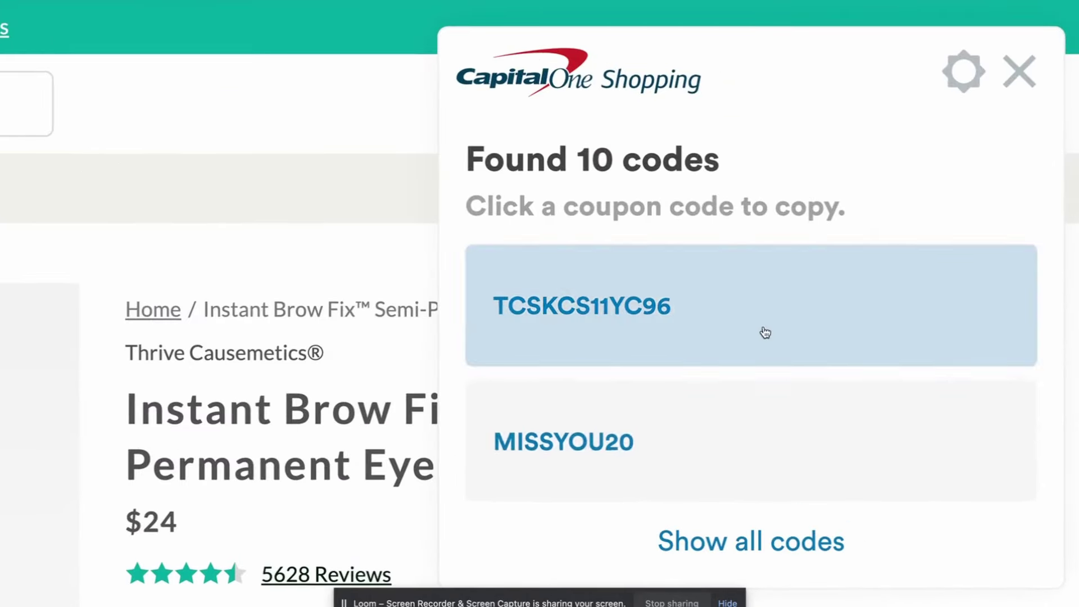
{"action": "left_click", "coordinate": [946, 217]}
{"action": "scroll", "coordinate": [748, 545], "scroll_direction": "down", "scroll_amount": 5}
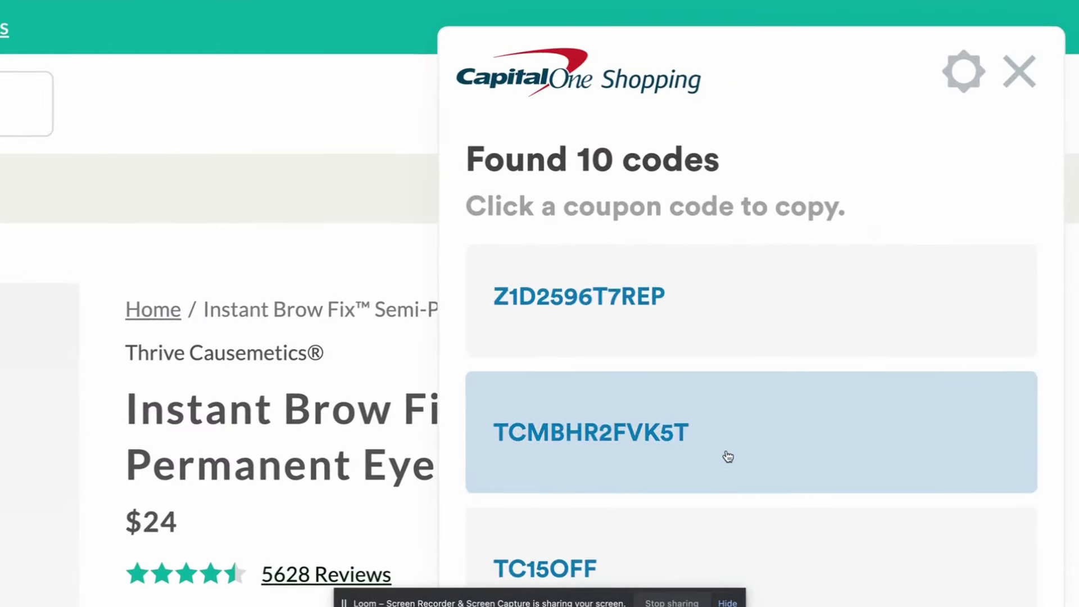
{"action": "scroll", "coordinate": [747, 544], "scroll_direction": "up", "scroll_amount": 5}
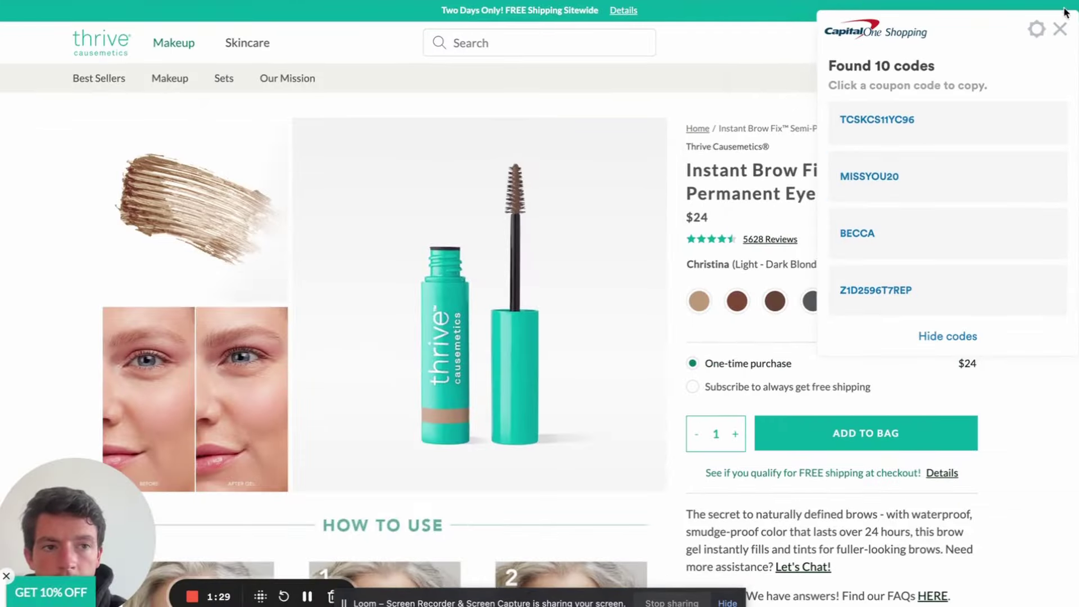
{"action": "left_click", "coordinate": [1058, 32]}
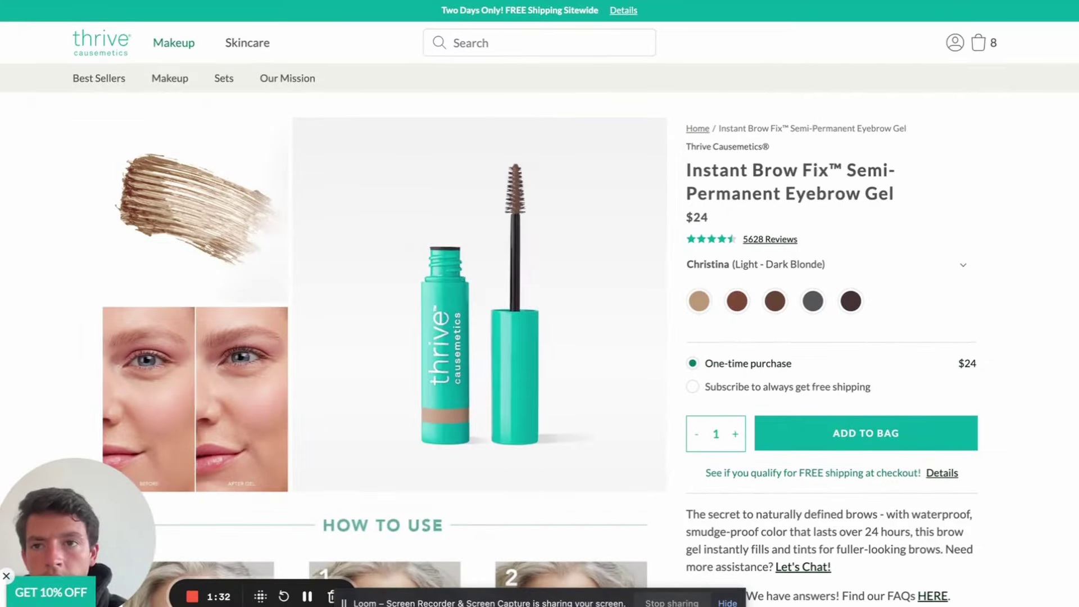
{"action": "key", "text": "ctrl+Tab"}
Multiply the 24.00 cost by .8 for a 19.20 cost price and $10.82 profit
{"action": "left_click", "coordinate": [933, 318]}
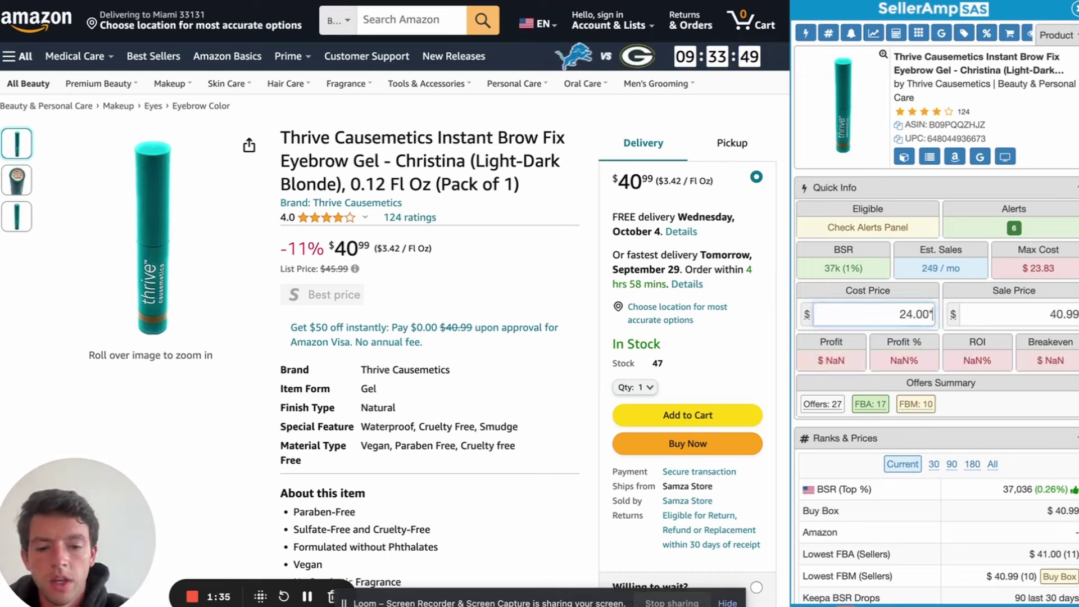
{"action": "type", "text": "*.8"}
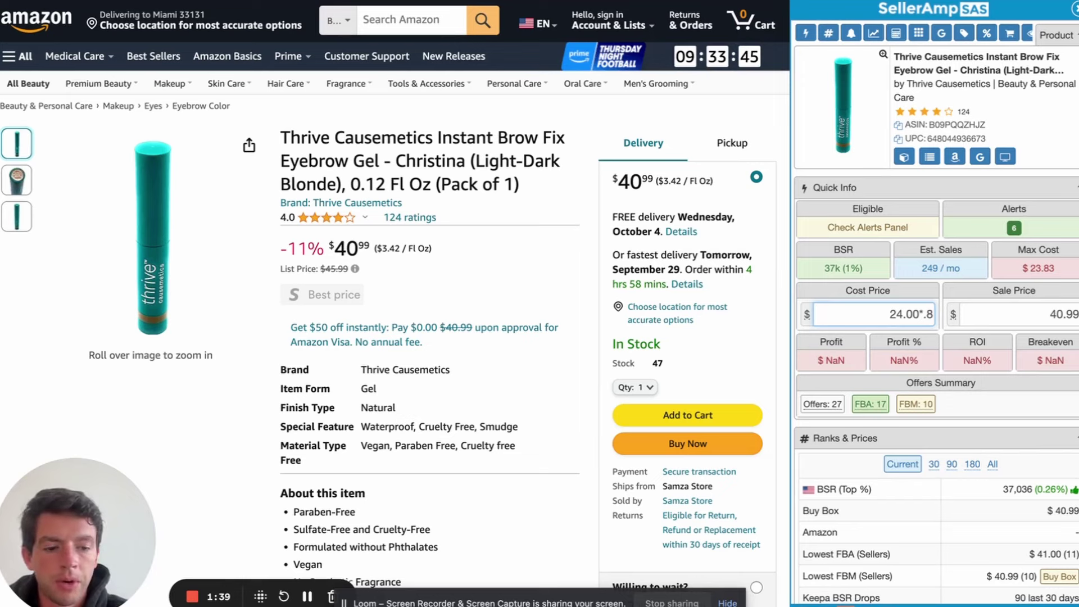
{"action": "key", "text": "Return"}
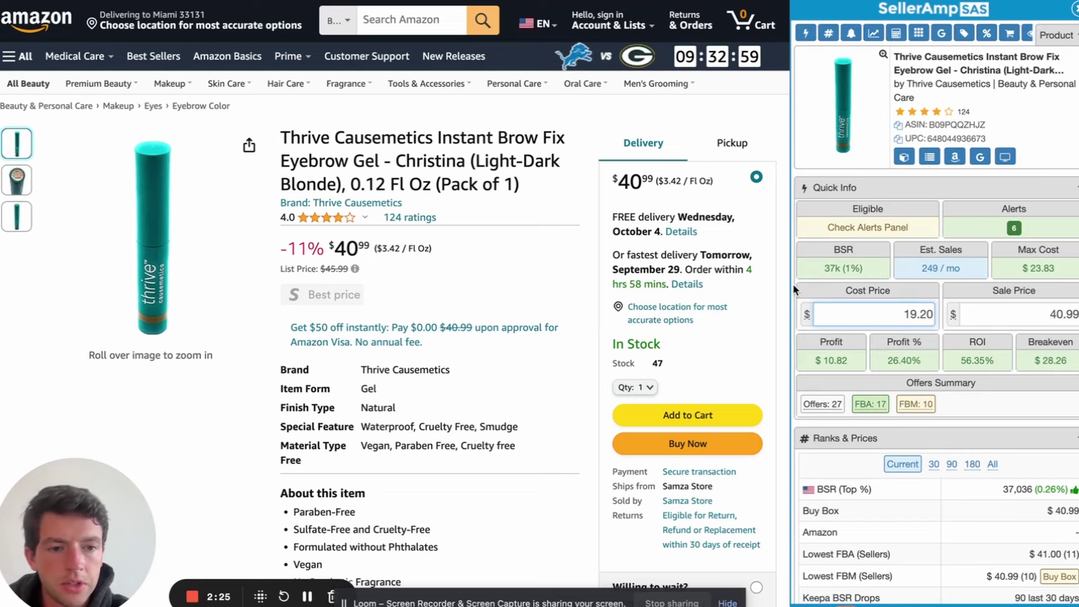
{"action": "scroll", "coordinate": [794, 284], "scroll_direction": "down", "scroll_amount": 7}
Scroll to the listing's Offers table and inspect the sellers' badges, including Goodness Box
{"action": "scroll", "coordinate": [794, 285], "scroll_direction": "down", "scroll_amount": 15}
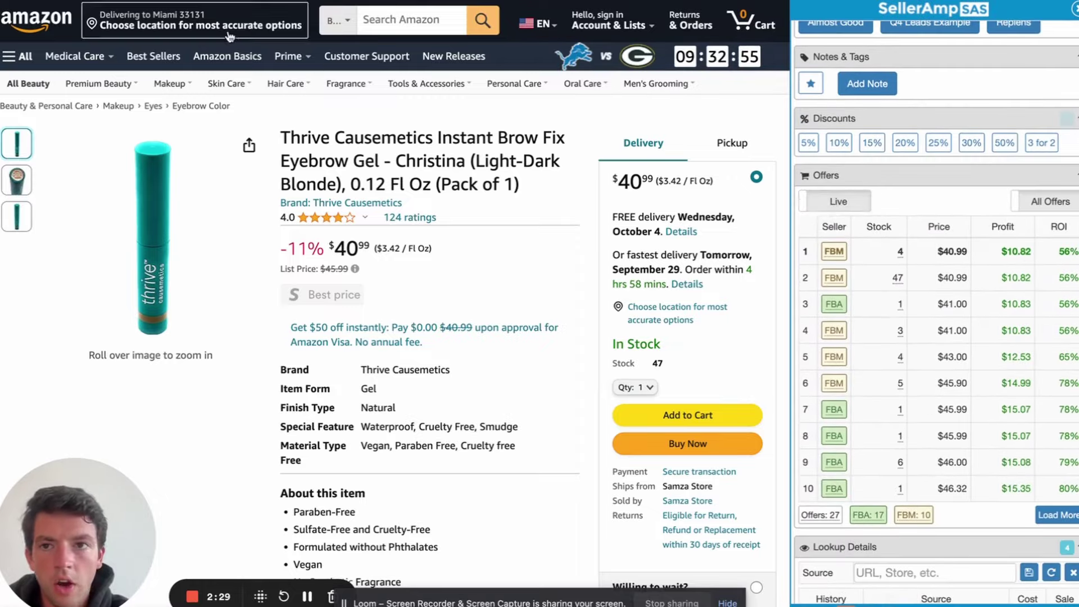
{"action": "mouse_move", "coordinate": [843, 254]}
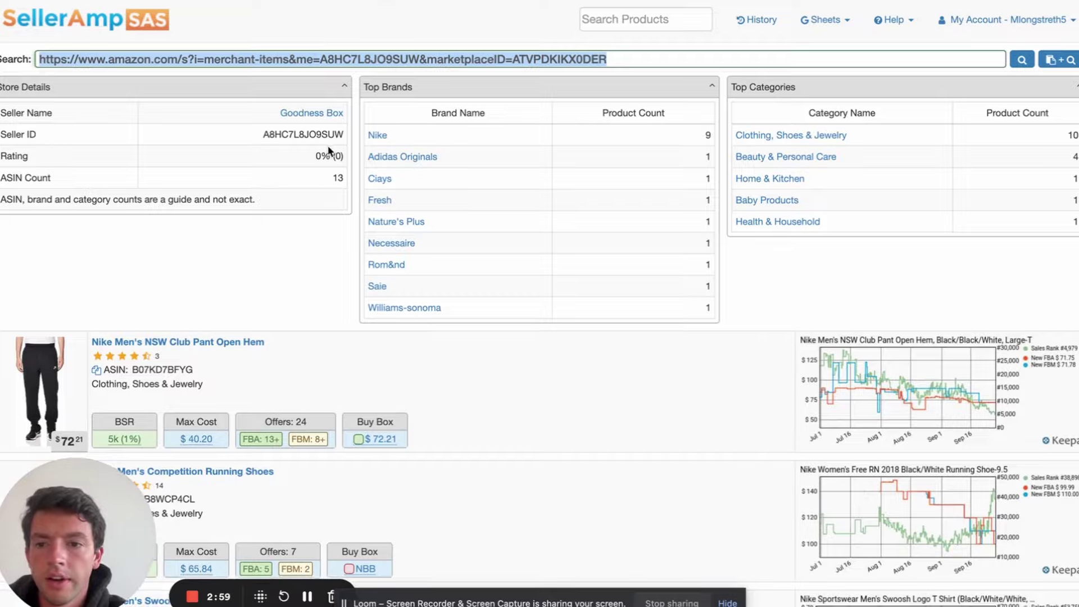
Browse the Goodness Box storefront list, checking its BSR and Max Cost values
{"action": "scroll", "coordinate": [328, 145], "scroll_direction": "down", "scroll_amount": 3}
{"action": "scroll", "coordinate": [328, 150], "scroll_direction": "down", "scroll_amount": 3}
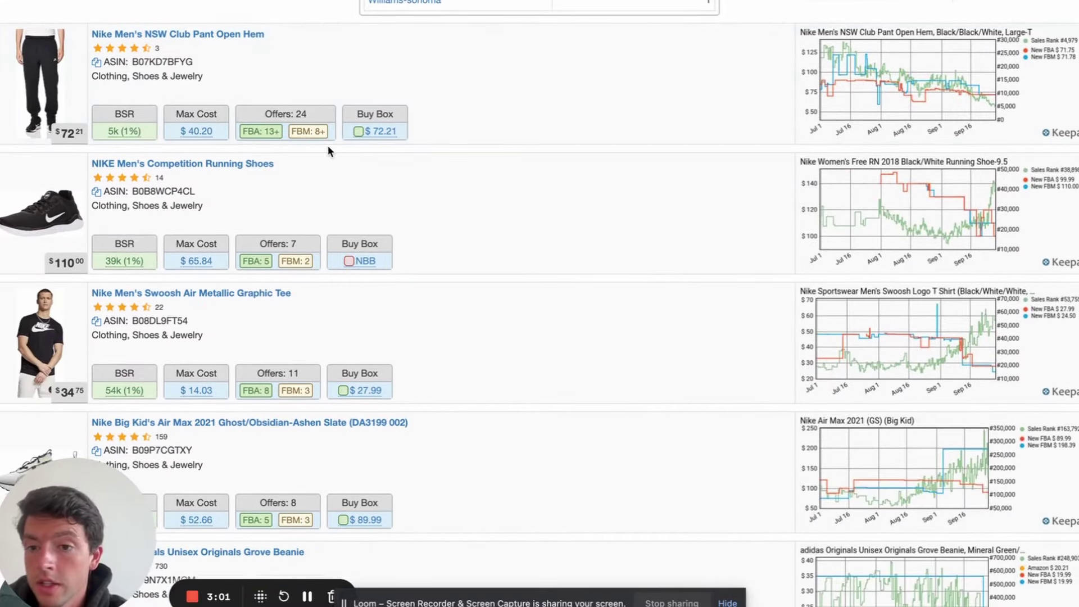
{"action": "scroll", "coordinate": [330, 150], "scroll_direction": "up", "scroll_amount": 2}
{"action": "mouse_move", "coordinate": [133, 241]}
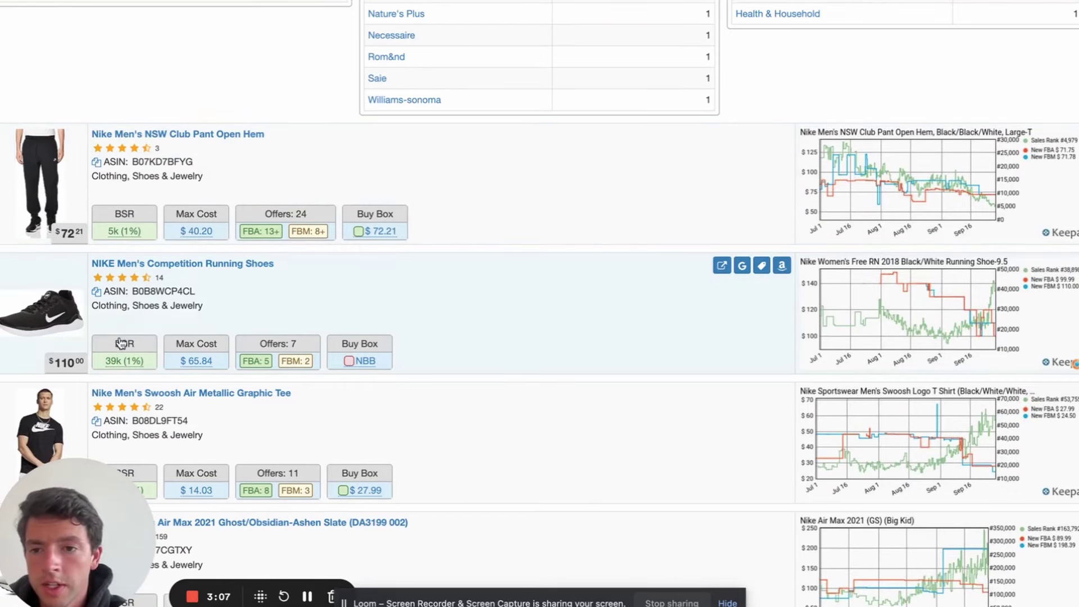
{"action": "mouse_move", "coordinate": [120, 366]}
{"action": "scroll", "coordinate": [119, 366], "scroll_direction": "down", "scroll_amount": 3}
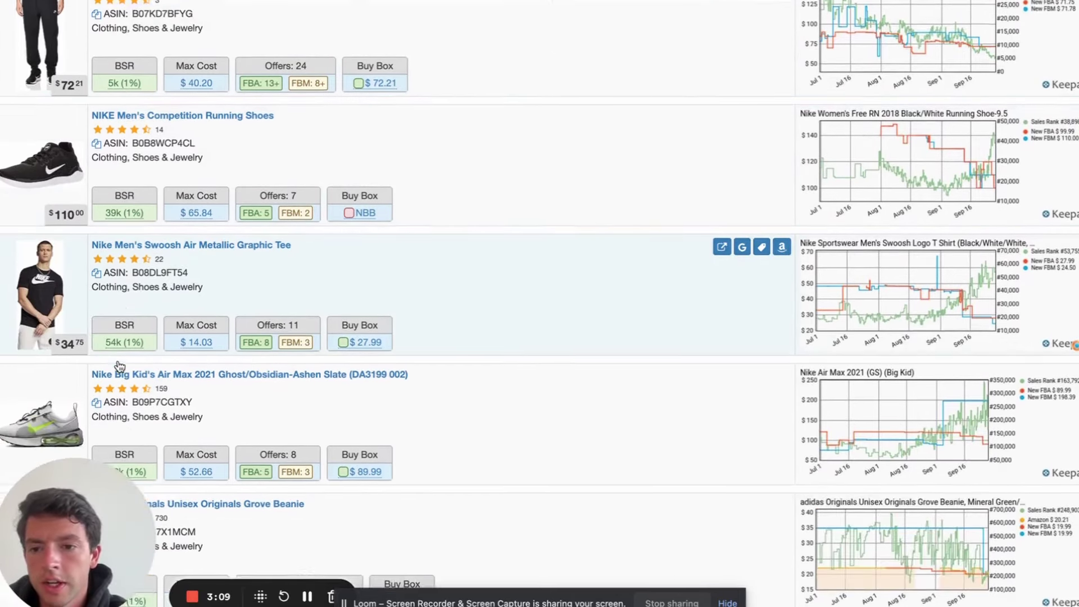
{"action": "scroll", "coordinate": [346, 209], "scroll_direction": "down", "scroll_amount": 5}
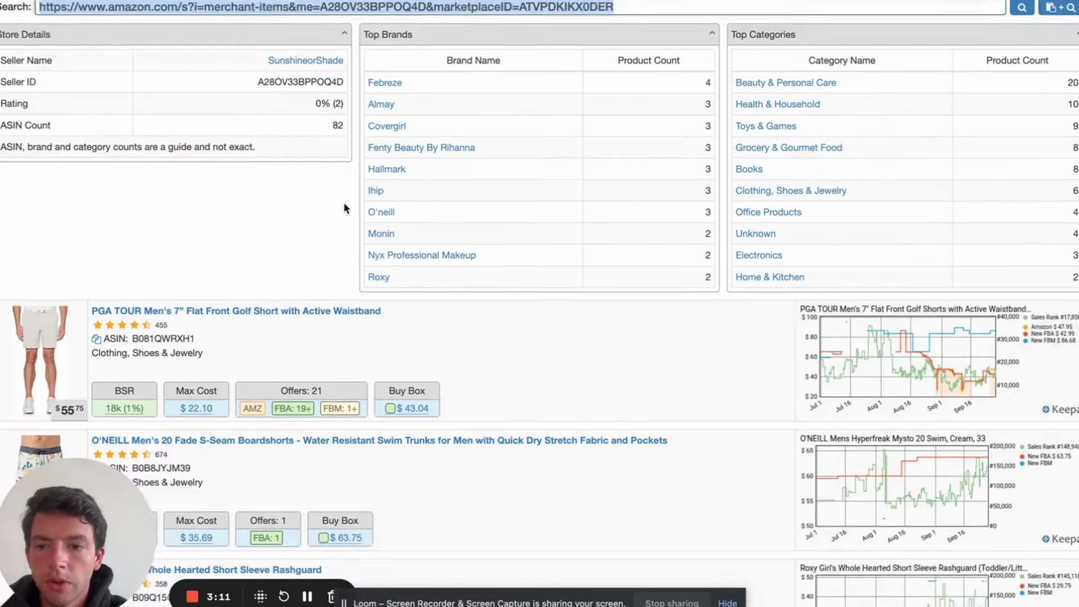
{"action": "scroll", "coordinate": [345, 209], "scroll_direction": "up", "scroll_amount": 6}
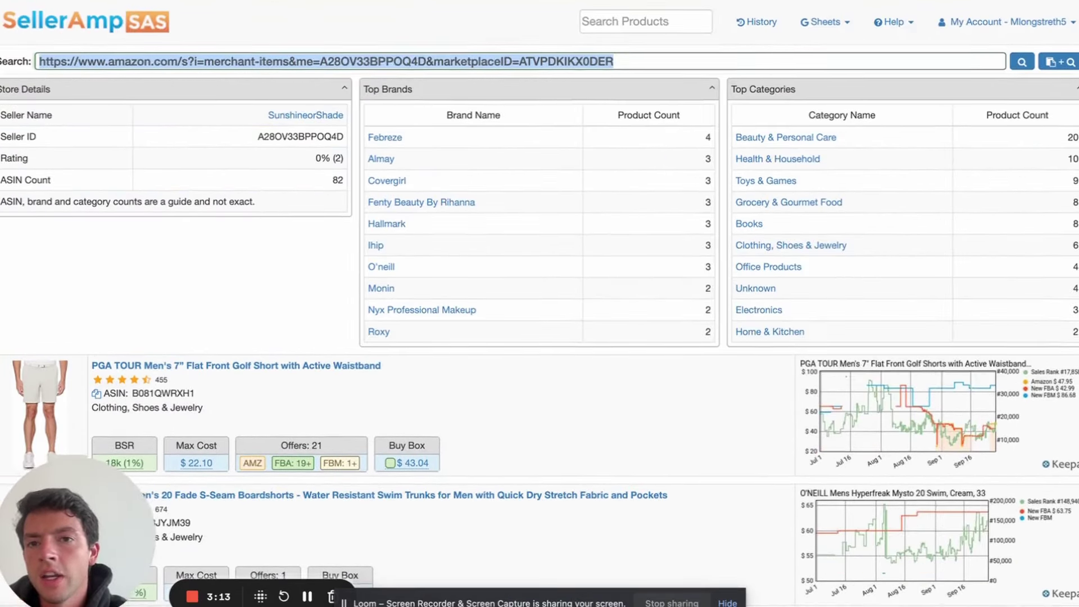
Load another seller's storefront from a pasted link and scan its product list
{"action": "type", "text": "https://www.amazon.com/s?i=merchant-items&me=A2HUP3DW18GS8N&marketplaceID=ATVPDKIKX0DER"}
{"action": "key", "text": "Return"}
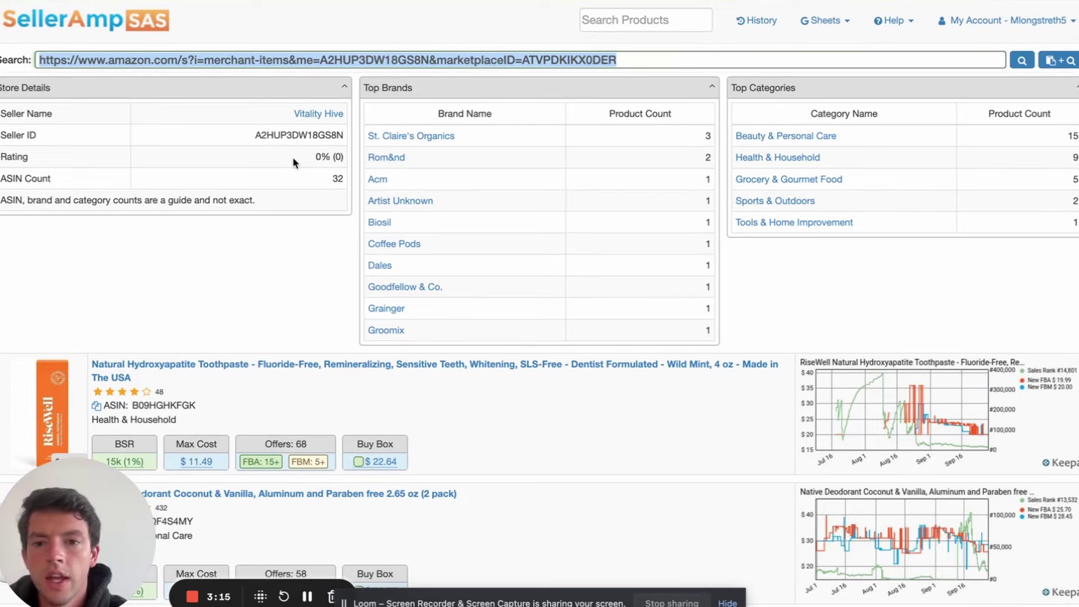
{"action": "scroll", "coordinate": [293, 163], "scroll_direction": "down", "scroll_amount": 1}
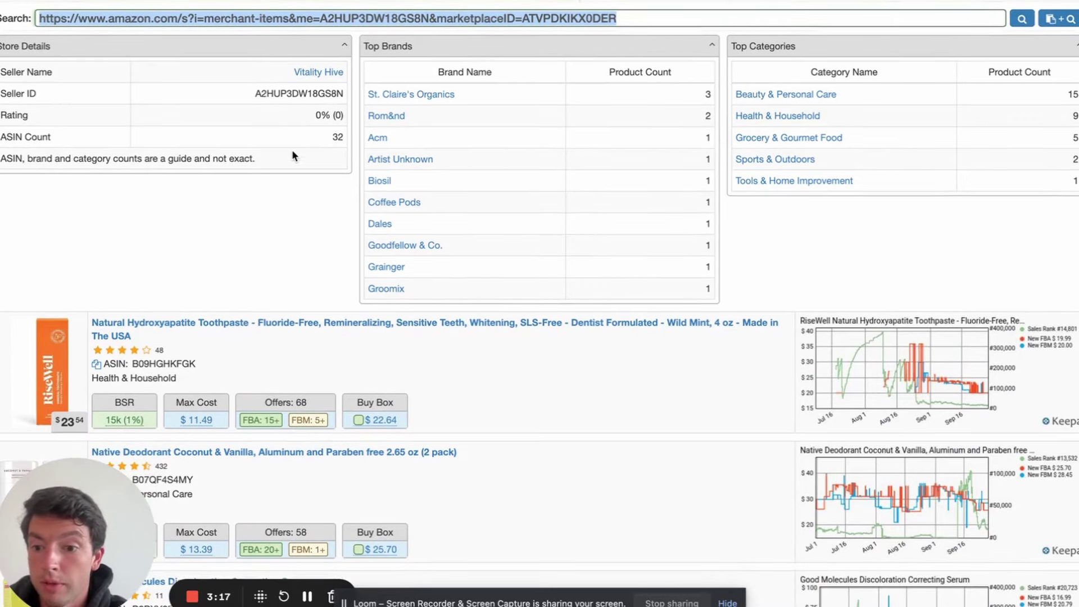
{"action": "scroll", "coordinate": [292, 152], "scroll_direction": "down", "scroll_amount": 4}
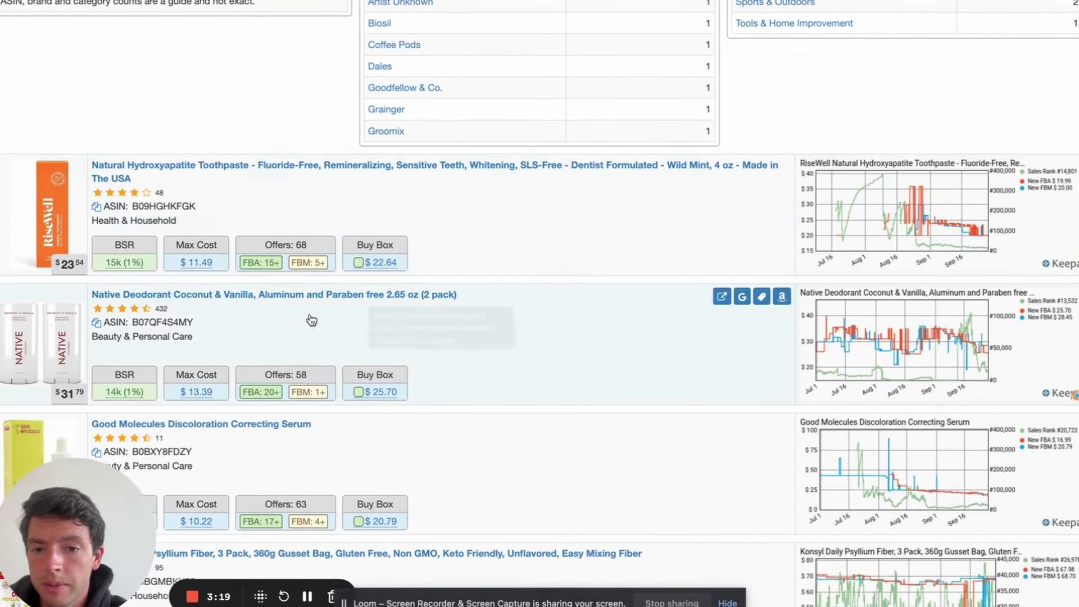
{"action": "mouse_move", "coordinate": [126, 400]}
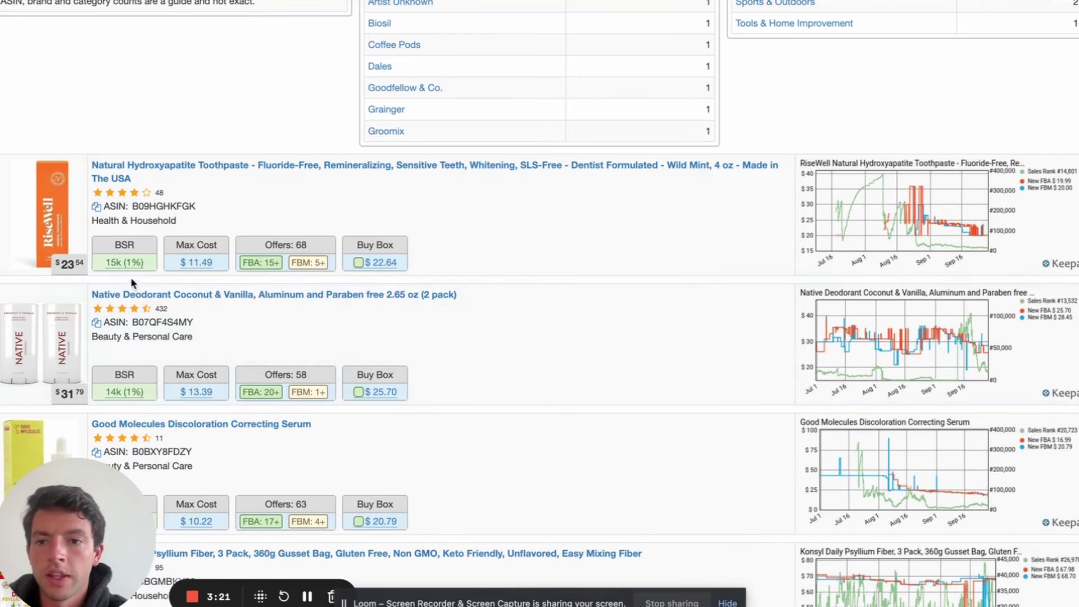
{"action": "mouse_move", "coordinate": [199, 273]}
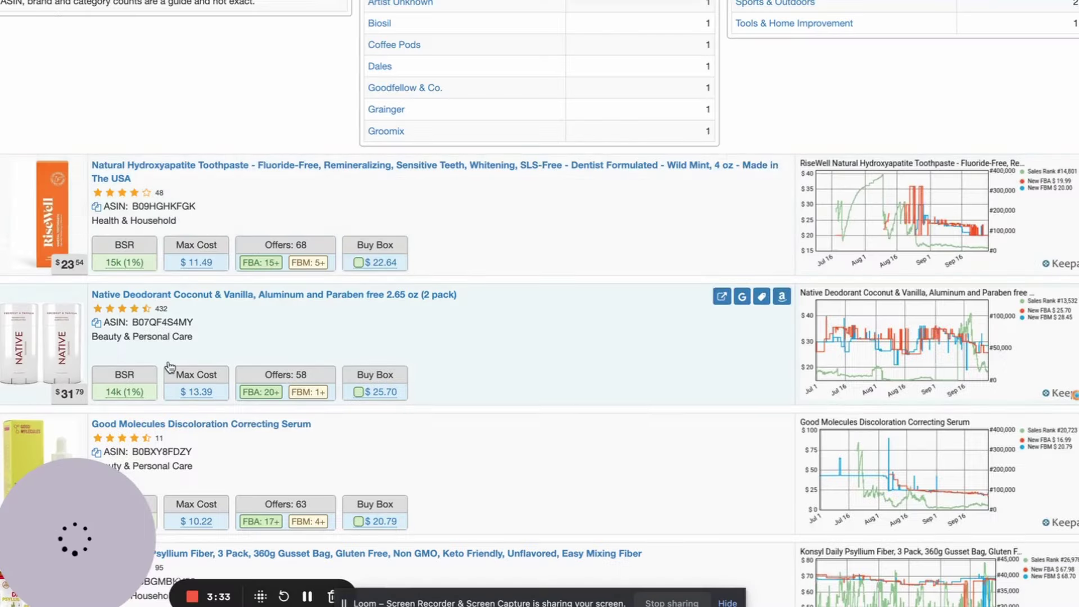
{"action": "scroll", "coordinate": [130, 328], "scroll_direction": "down", "scroll_amount": 2}
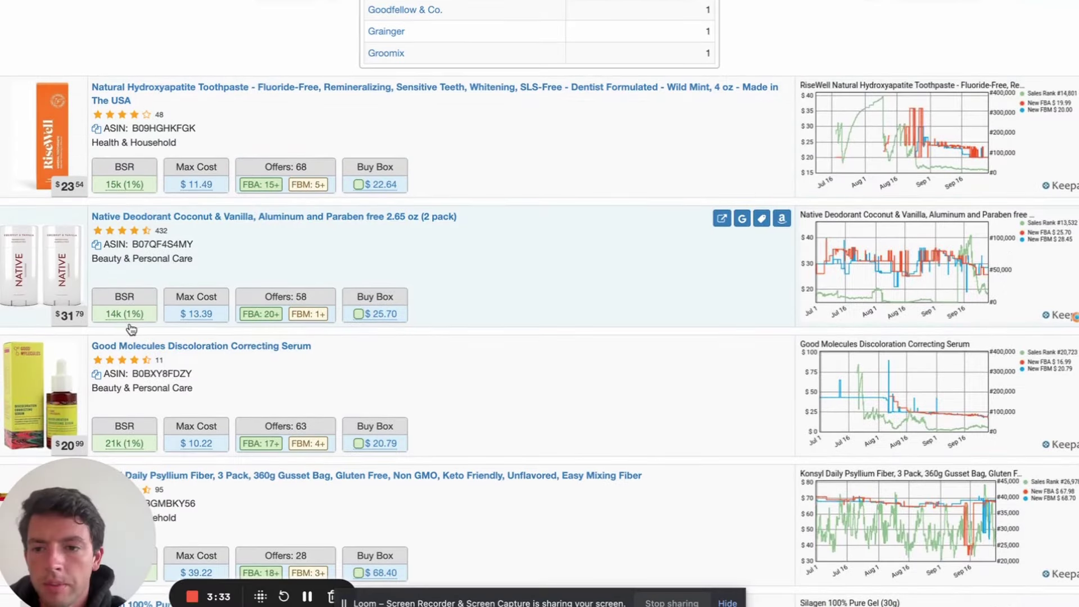
Open Amazon pages for the Native deodorant, Good Molecules serum and Konsyl psyllium fiber
{"action": "left_click", "coordinate": [781, 218]}
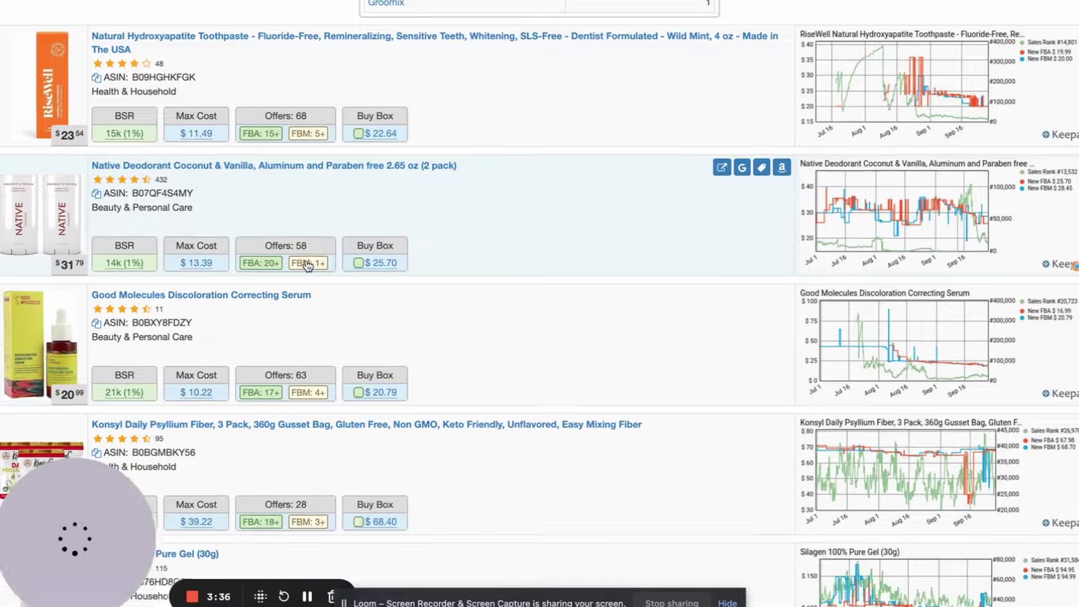
{"action": "scroll", "coordinate": [742, 225], "scroll_direction": "down", "scroll_amount": 2}
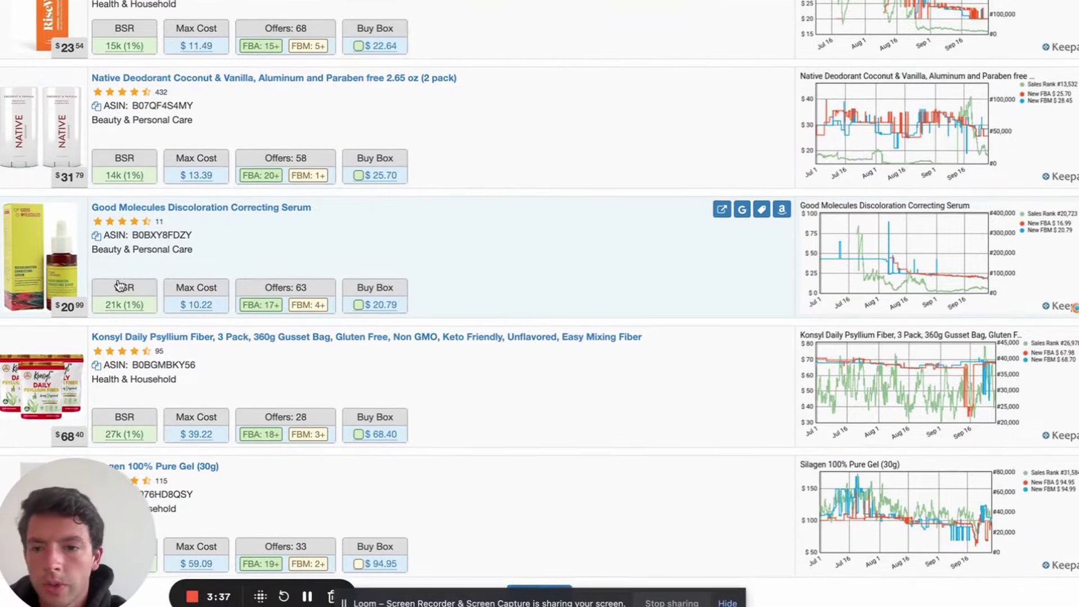
{"action": "left_click", "coordinate": [784, 213]}
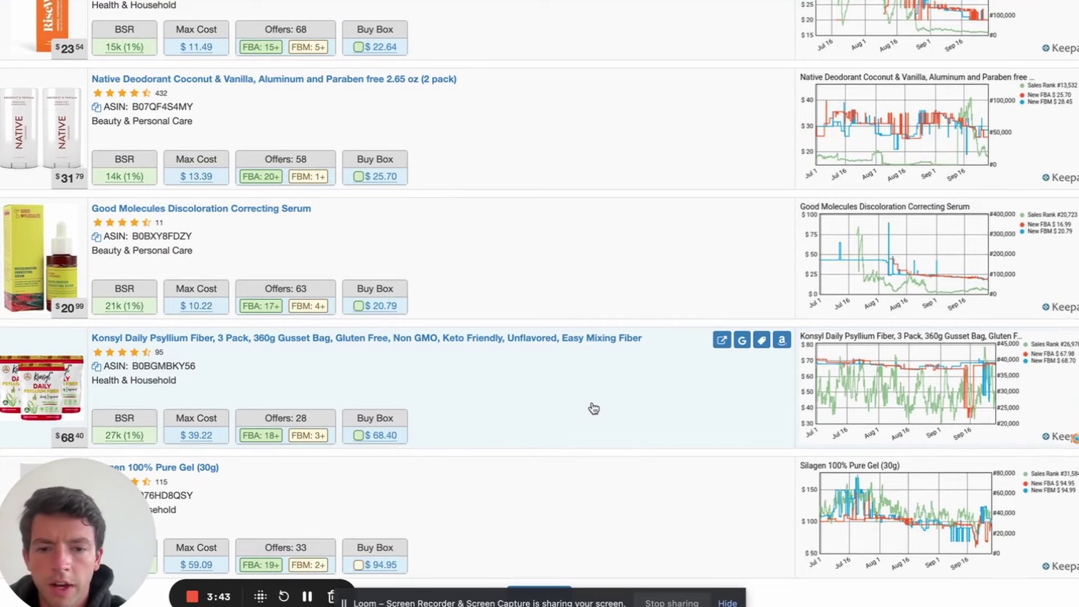
{"action": "left_click", "coordinate": [781, 340]}
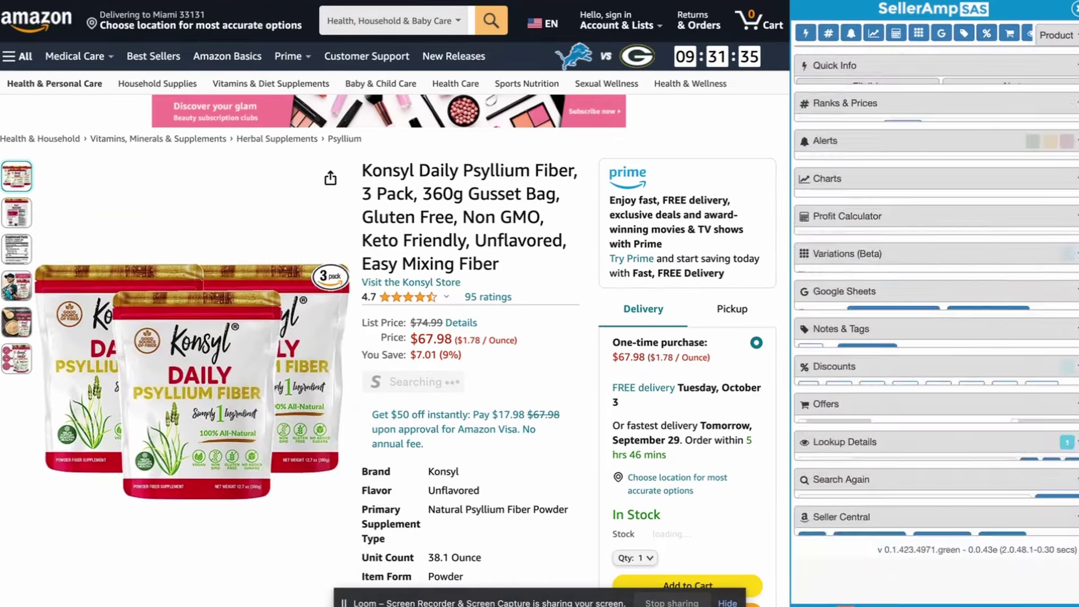
Open the RiseWell toothpaste listing, enter a 22.64 sale price, and Google its title
{"action": "key", "text": "ctrl+w"}
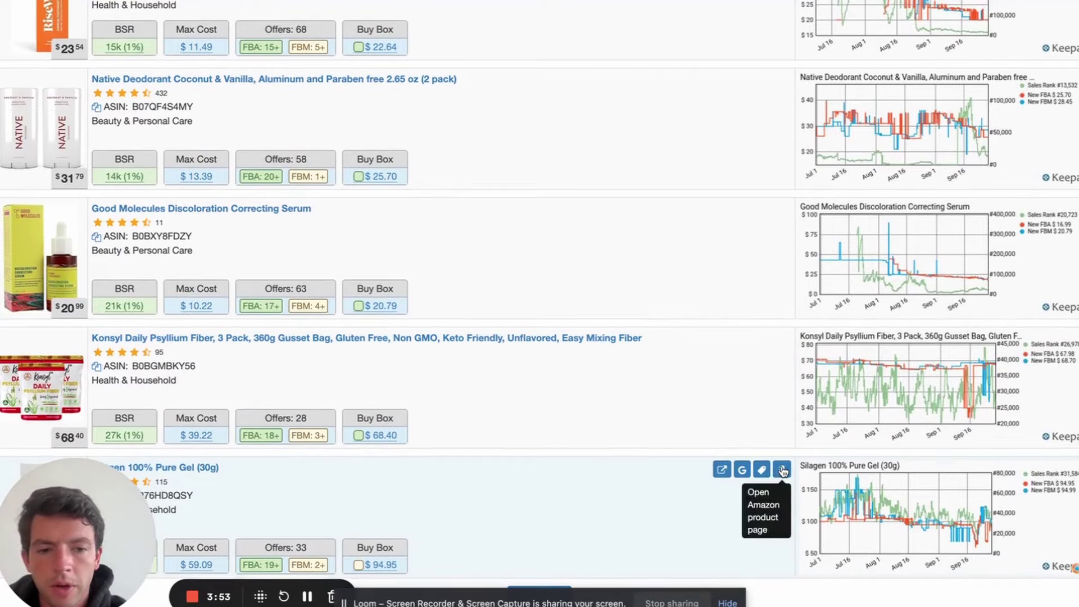
{"action": "left_click", "coordinate": [781, 469]}
{"action": "scroll", "coordinate": [534, 262], "scroll_direction": "down", "scroll_amount": 1}
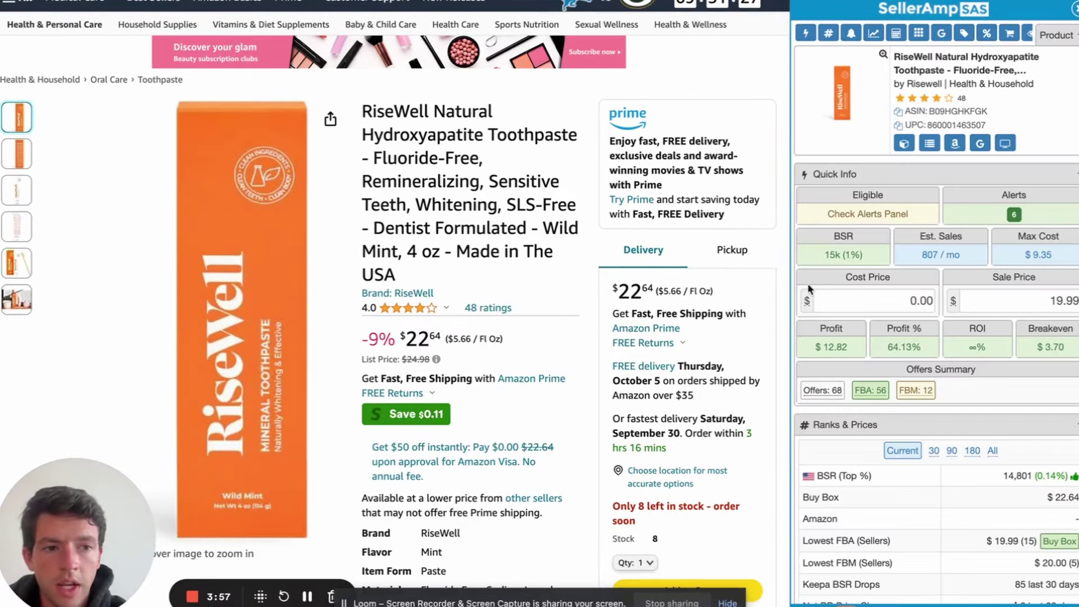
{"action": "double_click", "coordinate": [1055, 301]}
{"action": "type", "text": "22.64"}
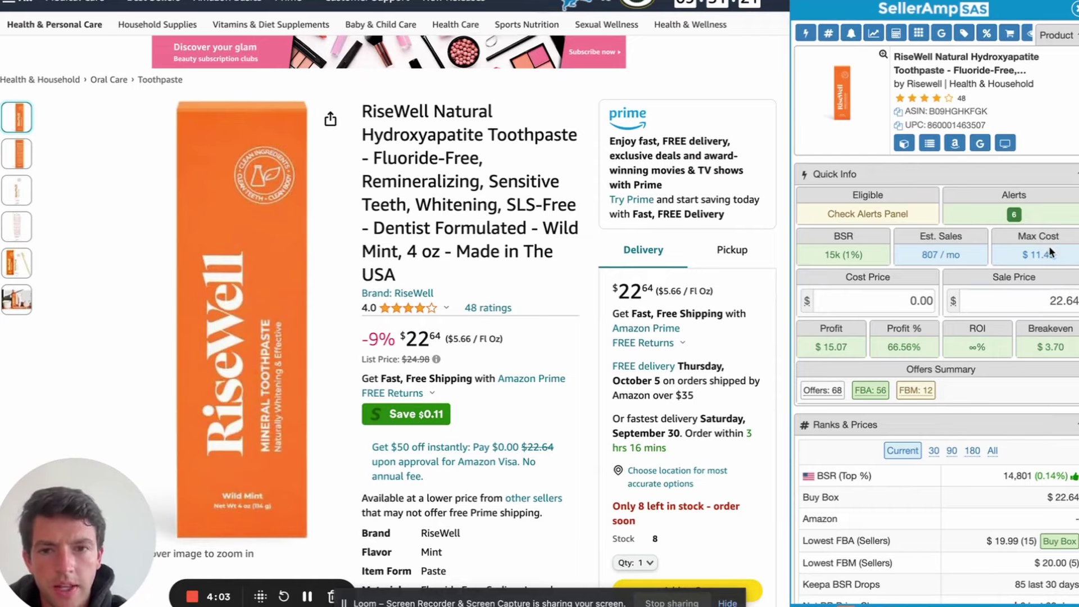
{"action": "left_click", "coordinate": [979, 143]}
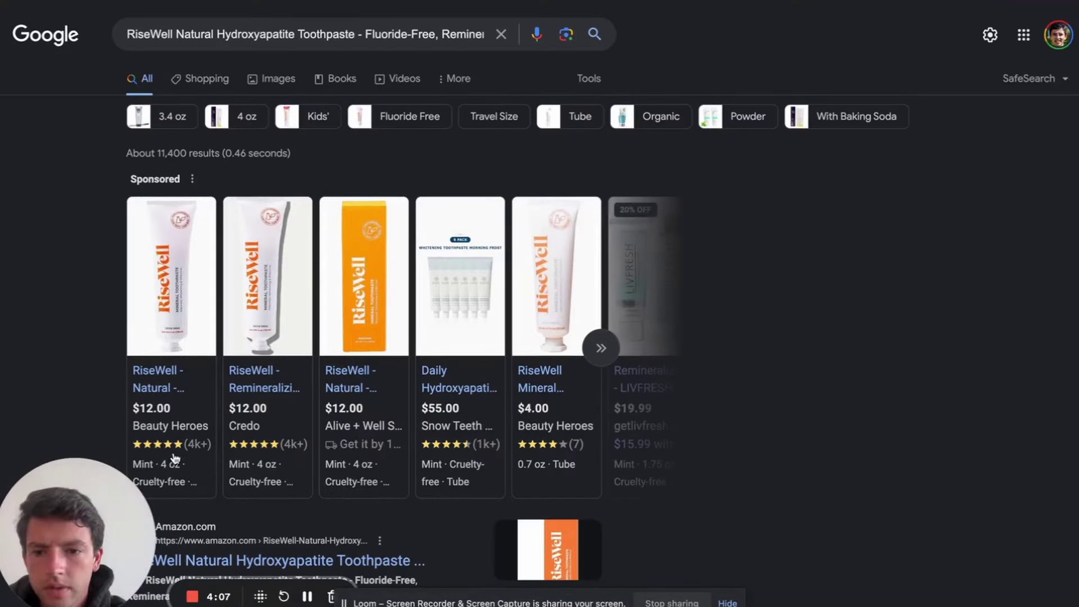
Confirm the RiseWell toothpaste sells for $12 (4 oz) on Credo, dismissing the 10% off popup
{"action": "key", "text": "ctrl+w"}
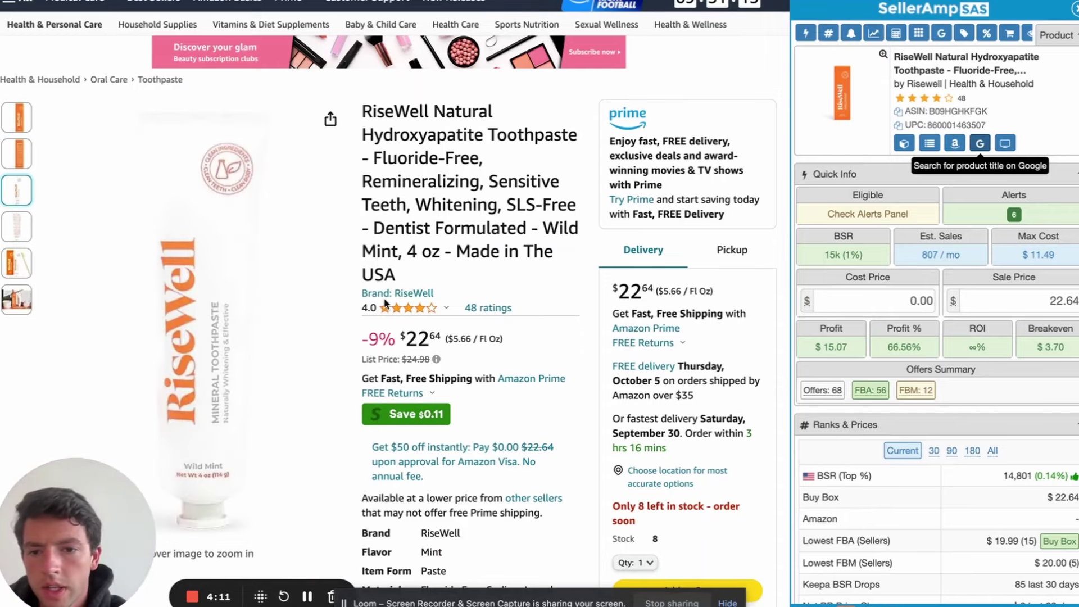
{"action": "key", "text": "ctrl+Tab"}
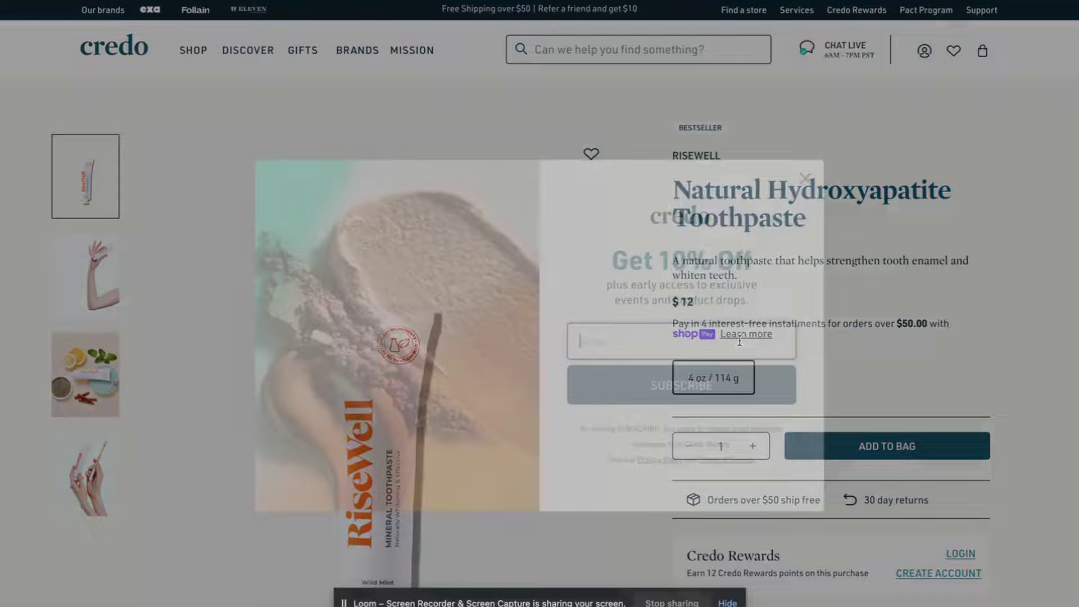
{"action": "scroll", "coordinate": [700, 287], "scroll_direction": "down", "scroll_amount": 1}
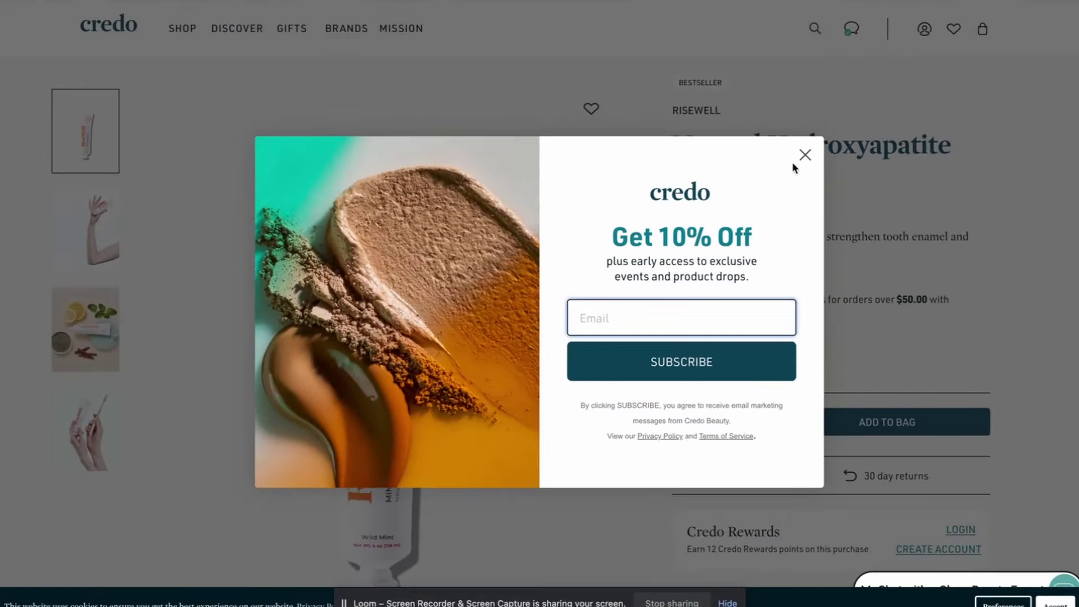
{"action": "left_click", "coordinate": [805, 155]}
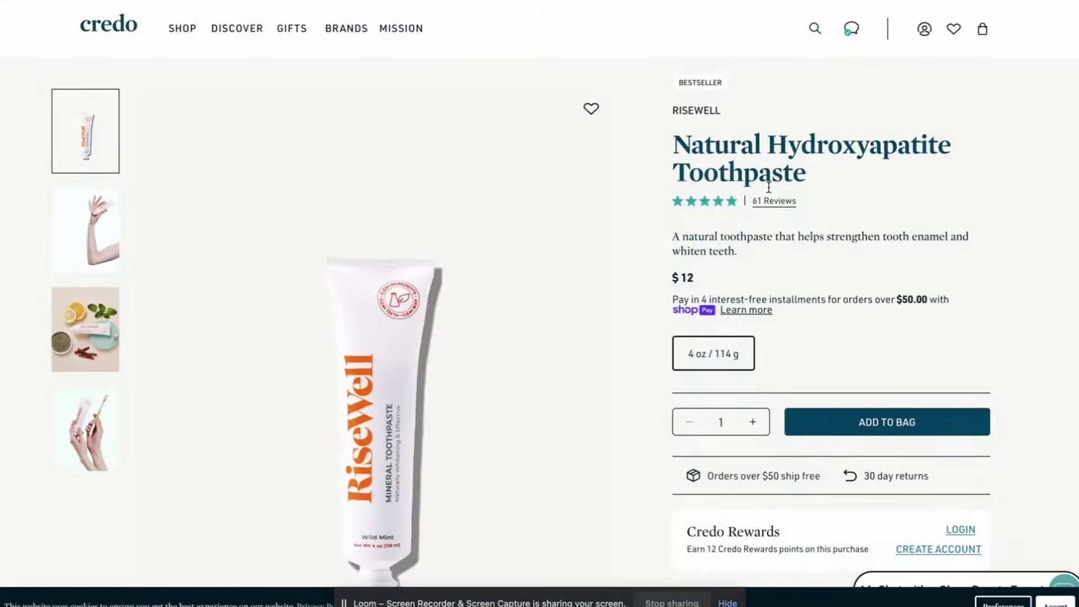
{"action": "scroll", "coordinate": [472, 311], "scroll_direction": "down", "scroll_amount": 1}
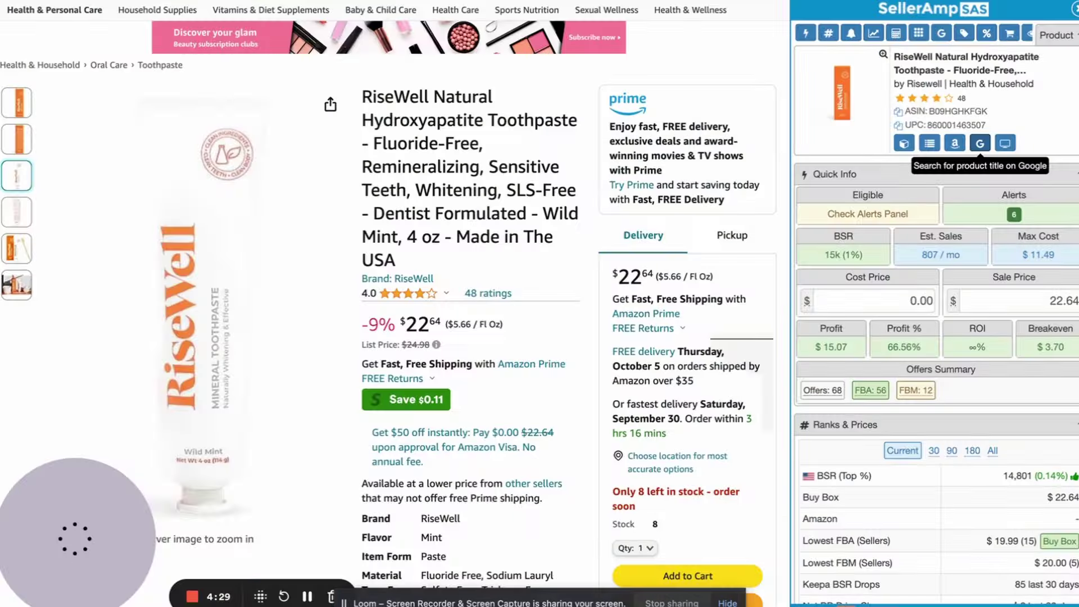
Enter 12*.90 for a 10.80 toothpaste cost price, then inspect the price history chart
{"action": "left_click", "coordinate": [860, 293]}
{"action": "type", "text": "12"}
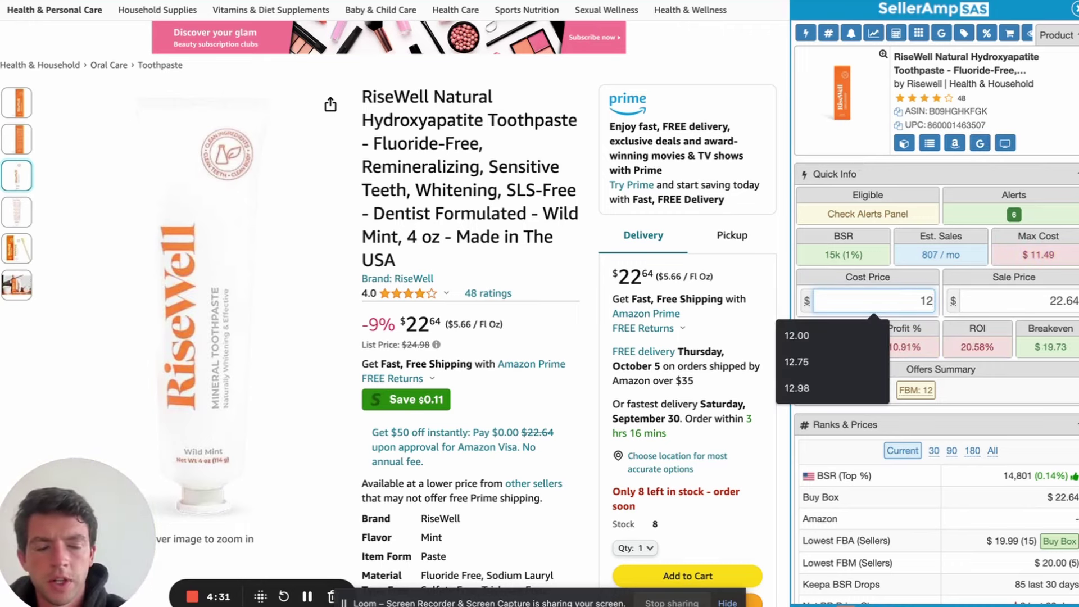
{"action": "type", "text": "*.90"}
{"action": "key", "text": "Return"}
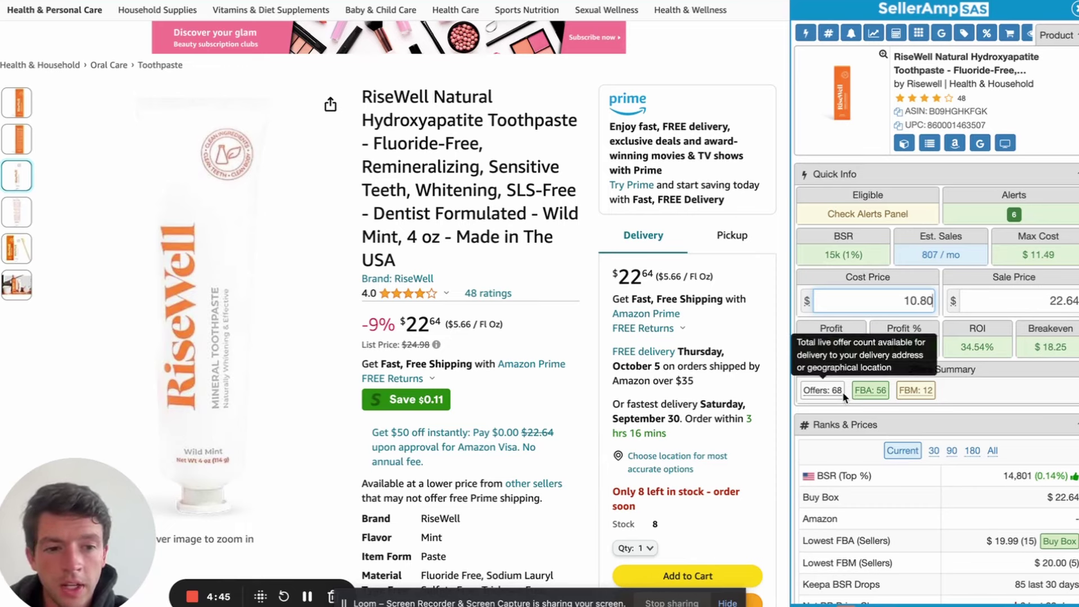
{"action": "scroll", "coordinate": [1029, 379], "scroll_direction": "down", "scroll_amount": 8}
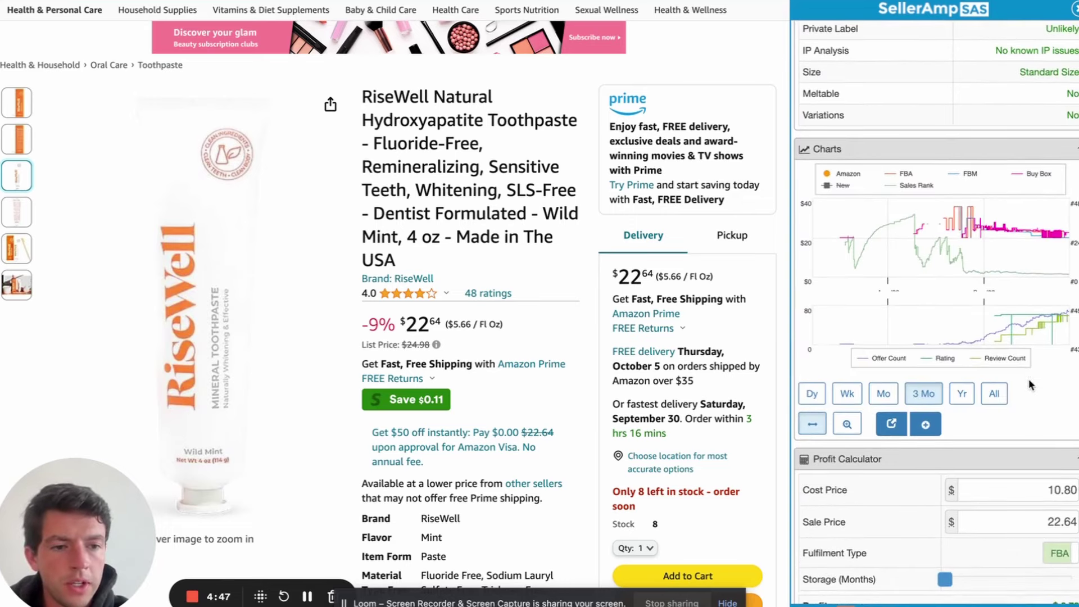
{"action": "mouse_move", "coordinate": [1059, 246]}
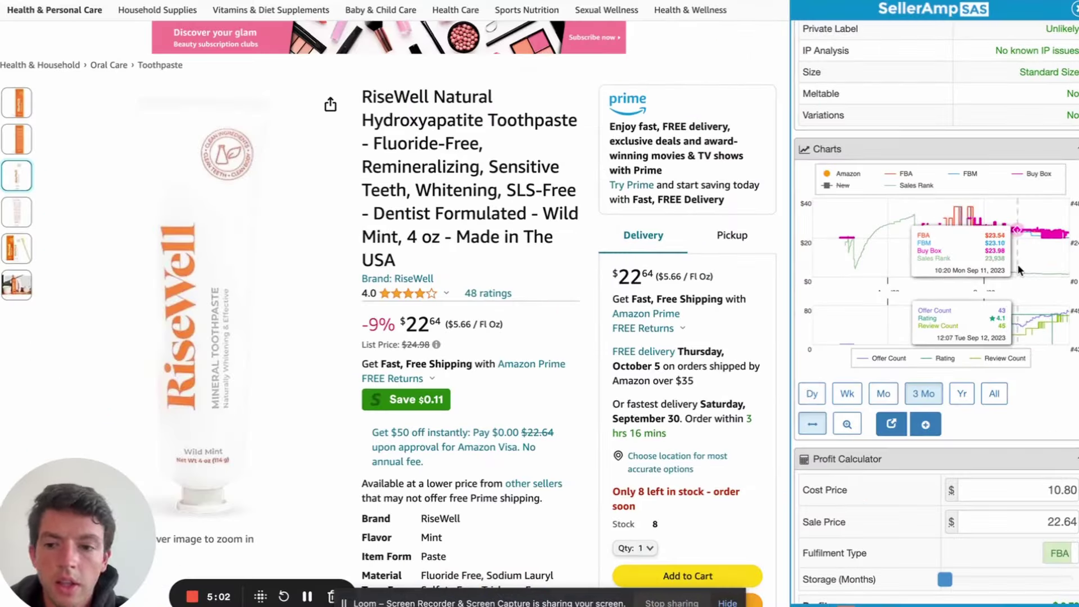
{"action": "scroll", "coordinate": [1018, 270], "scroll_direction": "up", "scroll_amount": 10}
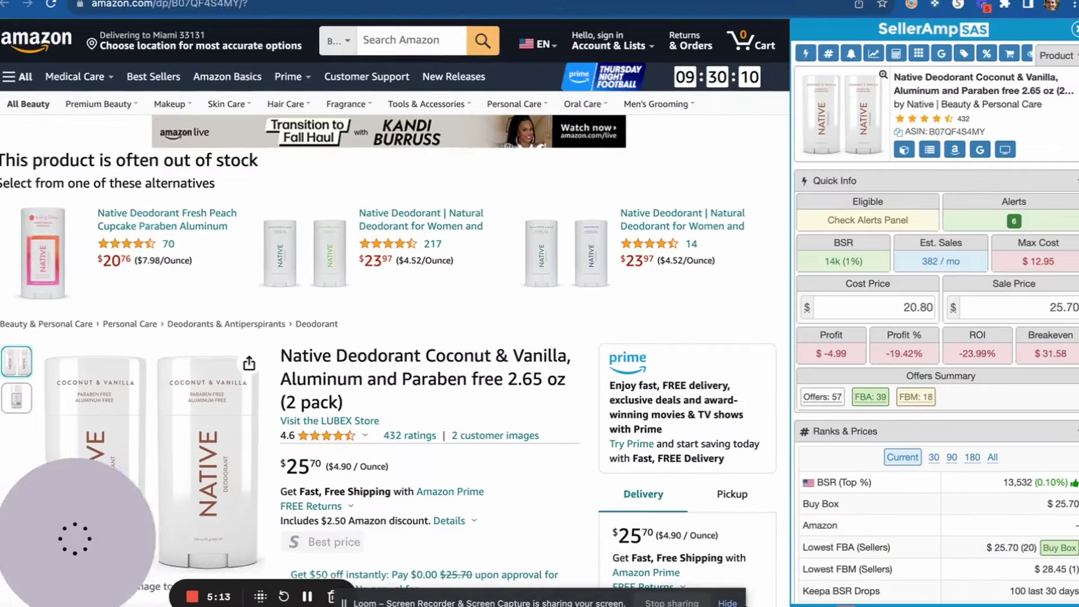
Change the Native deodorant 2-pack's cost to 12.5 ($3.72 profit) and Google its title
{"action": "scroll", "coordinate": [400, 93], "scroll_direction": "down", "scroll_amount": 5}
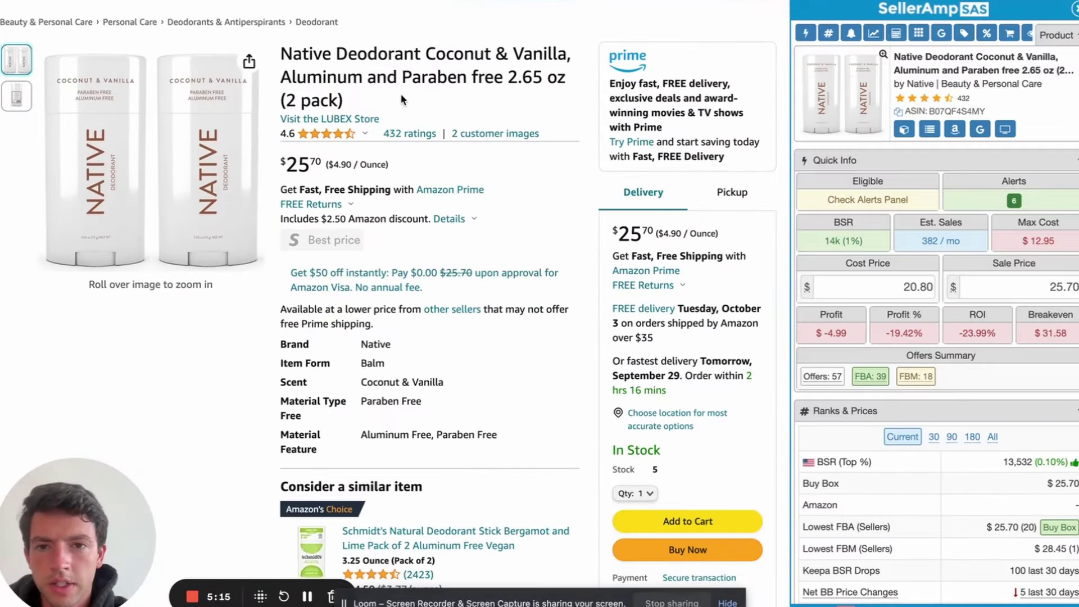
{"action": "scroll", "coordinate": [201, 239], "scroll_direction": "up", "scroll_amount": 2}
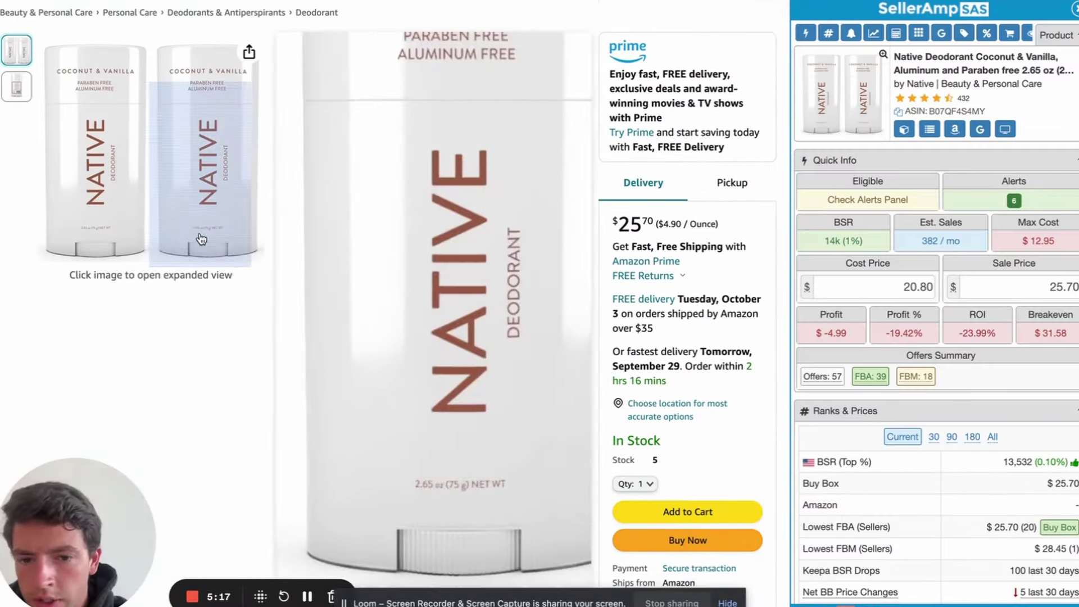
{"action": "scroll", "coordinate": [457, 260], "scroll_direction": "down", "scroll_amount": 10}
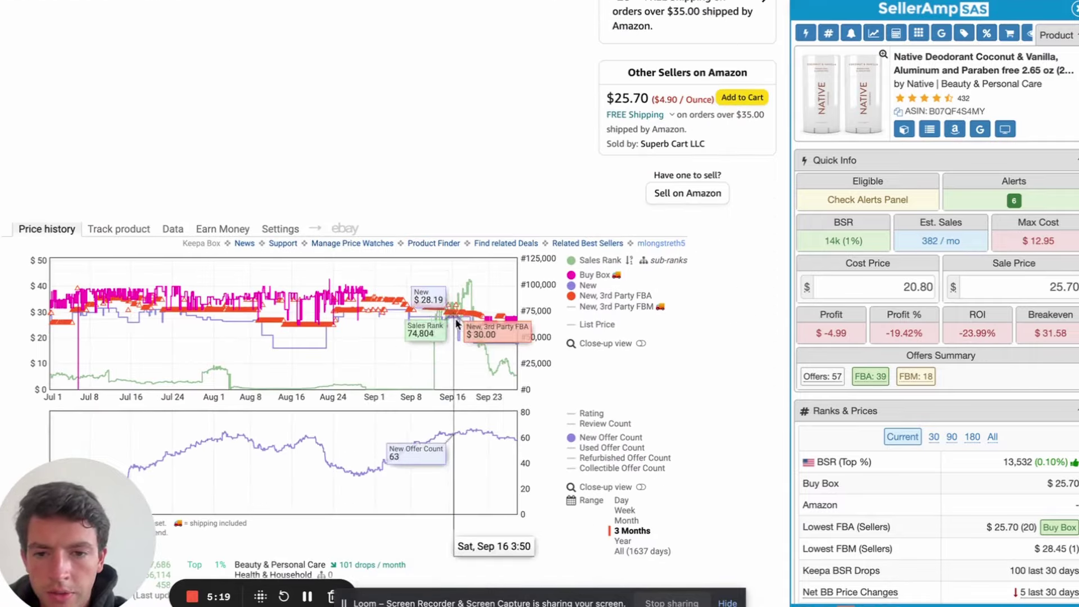
{"action": "scroll", "coordinate": [506, 323], "scroll_direction": "up", "scroll_amount": 15}
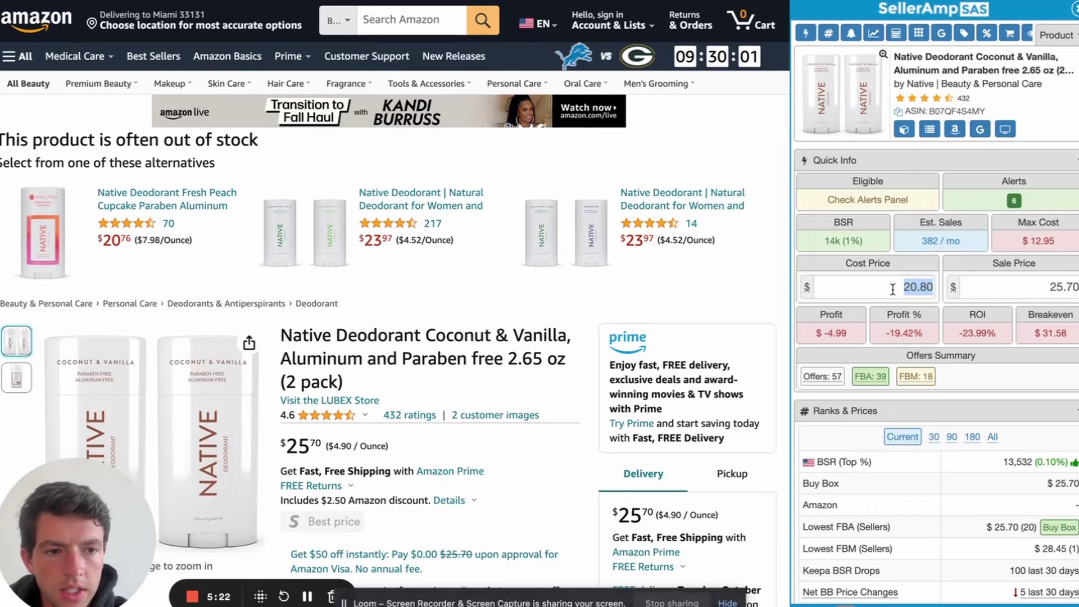
{"action": "double_click", "coordinate": [922, 287]}
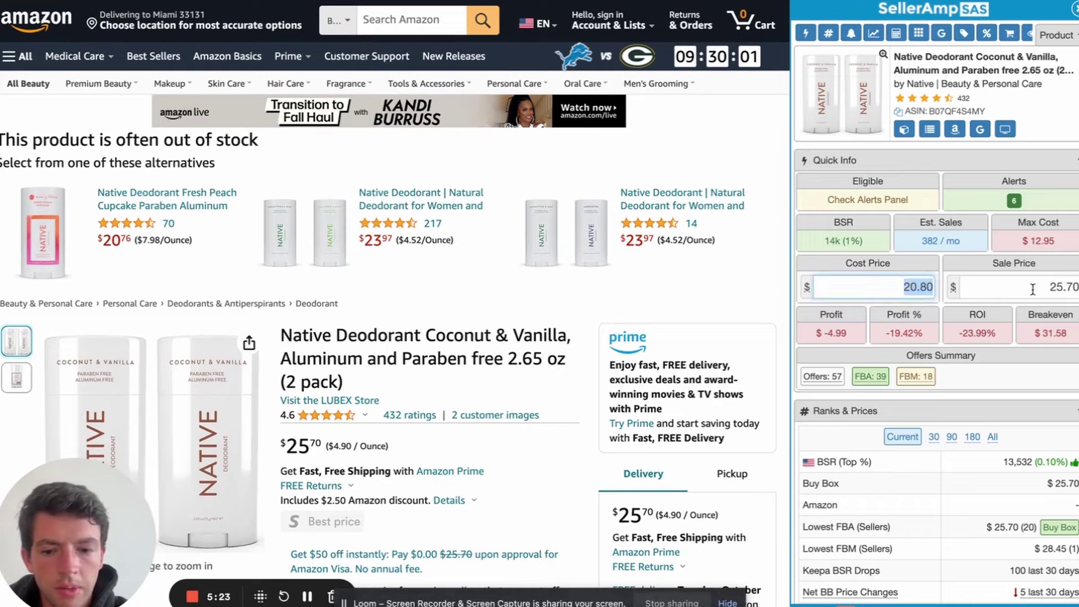
{"action": "type", "text": "13"}
{"action": "key", "text": "BackSpace"}
{"action": "type", "text": "2.5"}
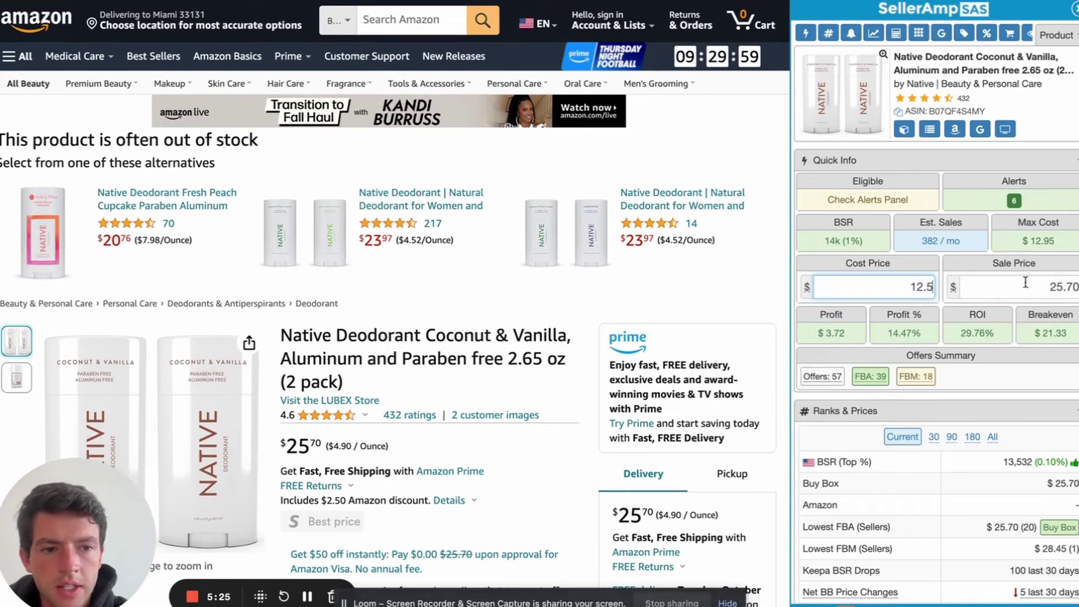
{"action": "left_click", "coordinate": [981, 130]}
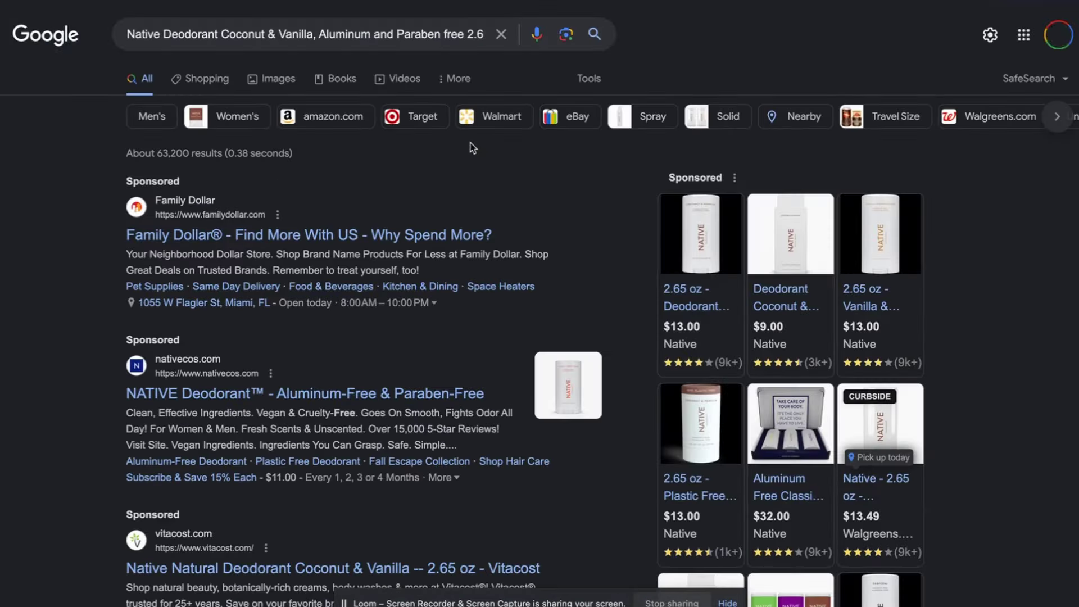
Back on the Amazon listing, enter 26*.8 to set the Native deodorant's cost to 20.80
{"action": "mouse_move", "coordinate": [704, 301]}
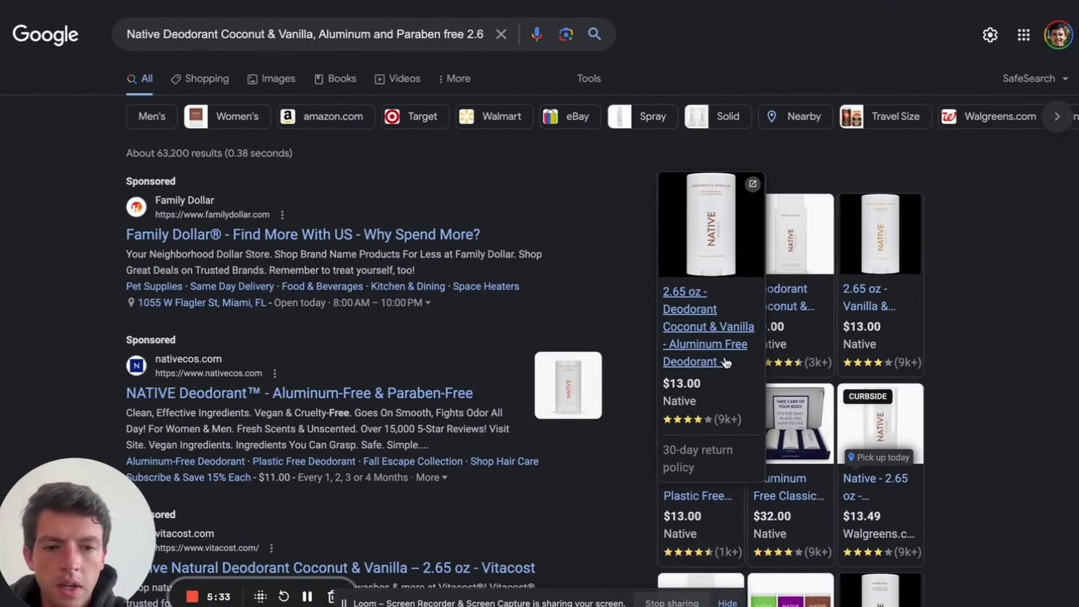
{"action": "key", "text": "ctrl+w"}
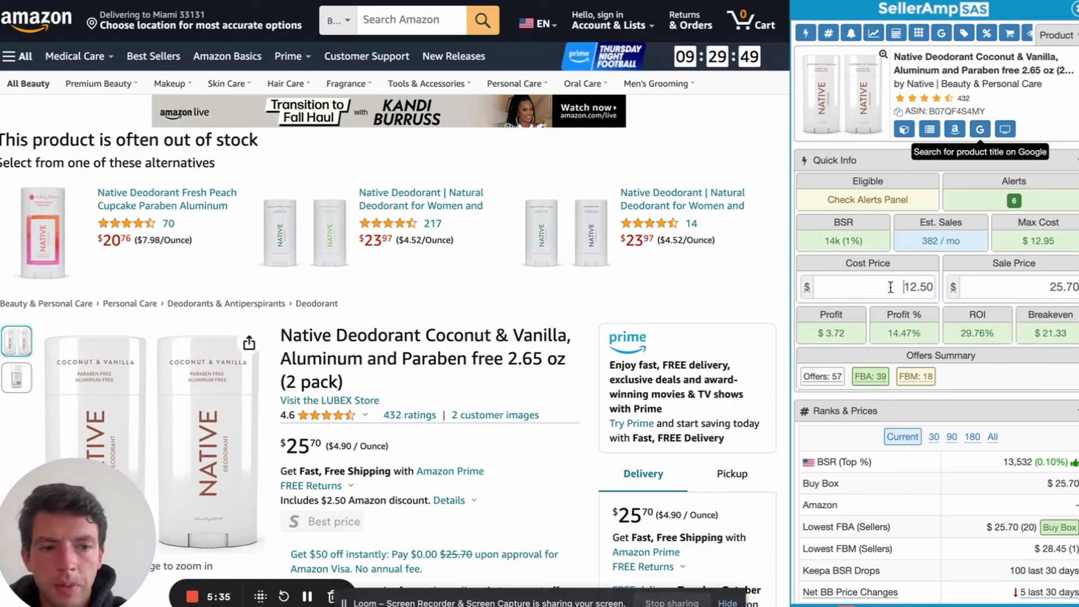
{"action": "double_click", "coordinate": [890, 287]}
{"action": "type", "text": "26*"}
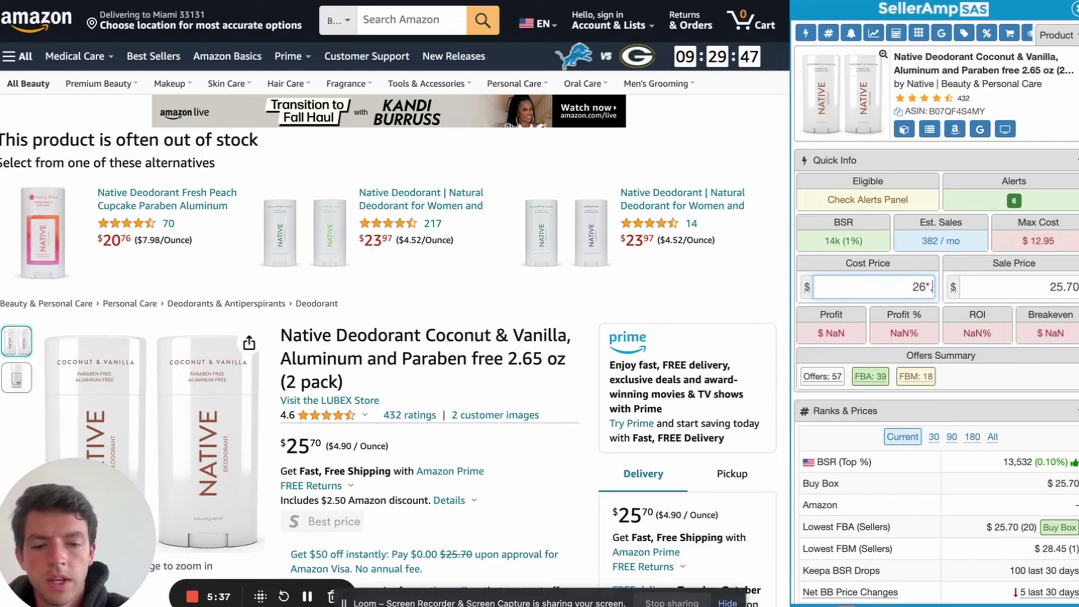
{"action": "type", "text": ".8"}
{"action": "key", "text": "Return"}
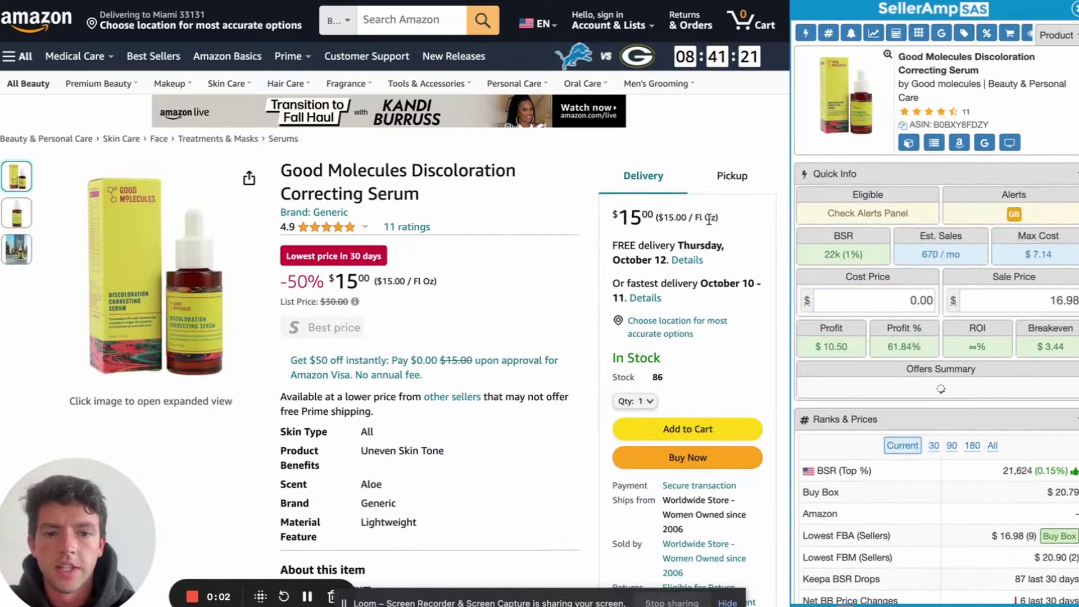
Review the Good Molecules serum's offers and its Generic brand alert in the SellerAmp sidebar
{"action": "scroll", "coordinate": [591, 252], "scroll_direction": "down", "scroll_amount": 4}
{"action": "scroll", "coordinate": [591, 251], "scroll_direction": "up", "scroll_amount": 4}
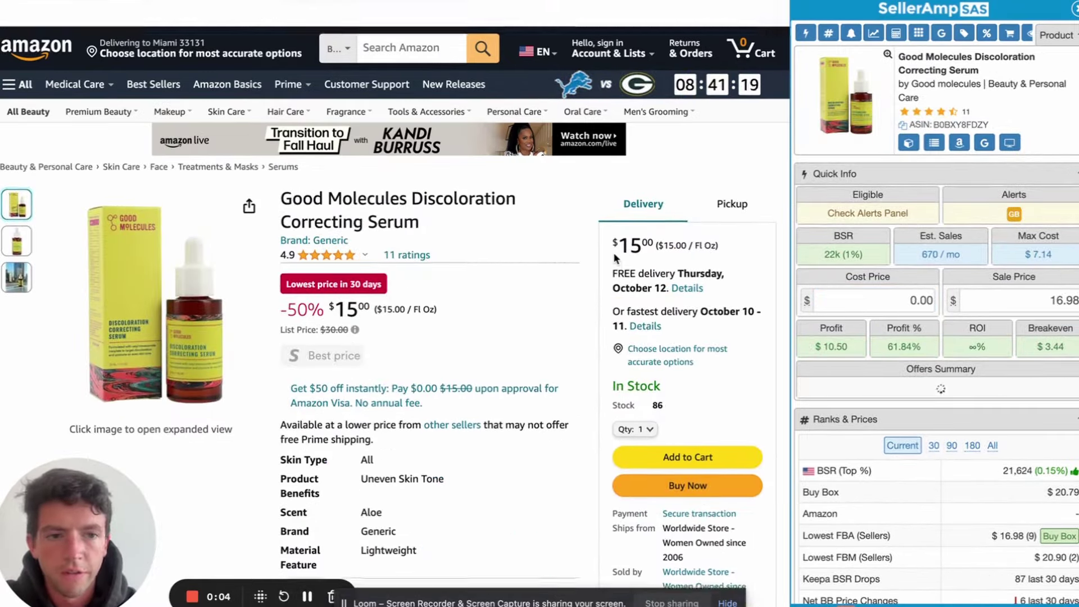
{"action": "scroll", "coordinate": [901, 283], "scroll_direction": "down", "scroll_amount": 10}
{"action": "scroll", "coordinate": [901, 284], "scroll_direction": "up", "scroll_amount": 10}
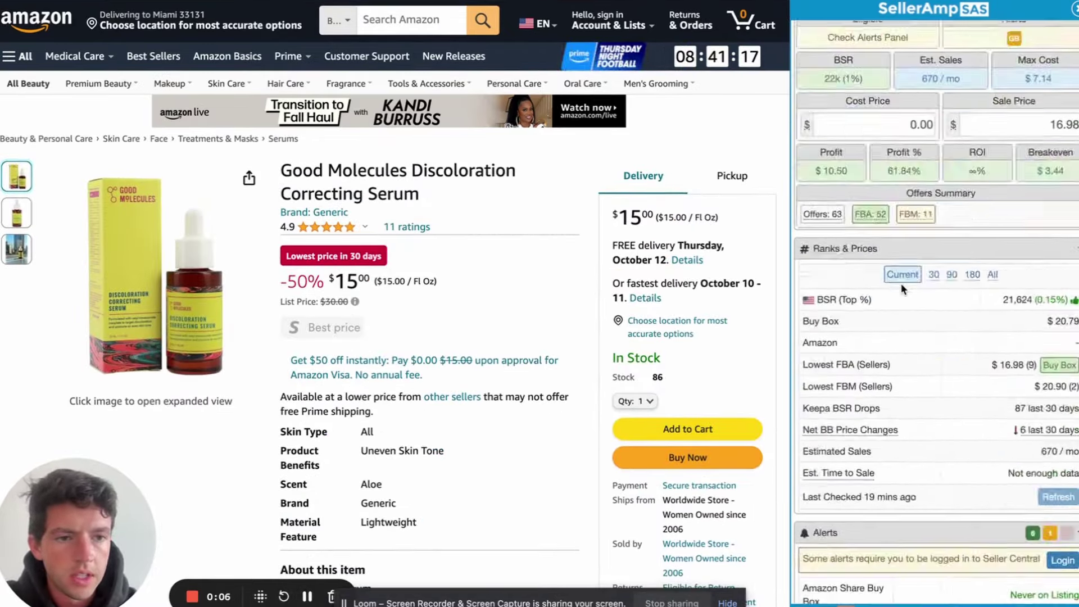
{"action": "mouse_move", "coordinate": [1014, 212]}
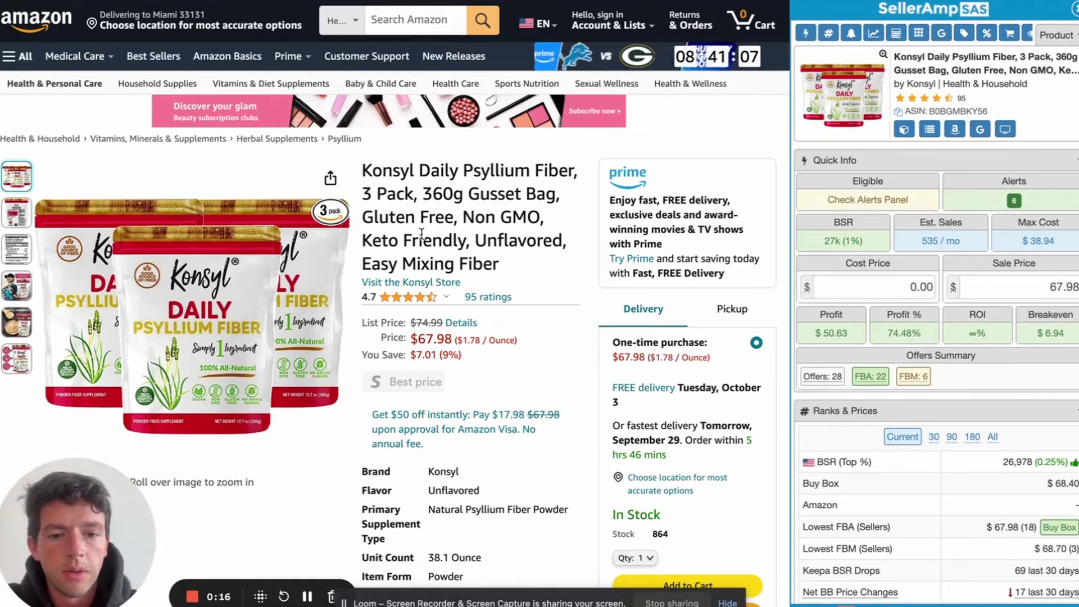
{"action": "scroll", "coordinate": [627, 282], "scroll_direction": "down", "scroll_amount": 4}
{"action": "scroll", "coordinate": [628, 283], "scroll_direction": "up", "scroll_amount": 3}
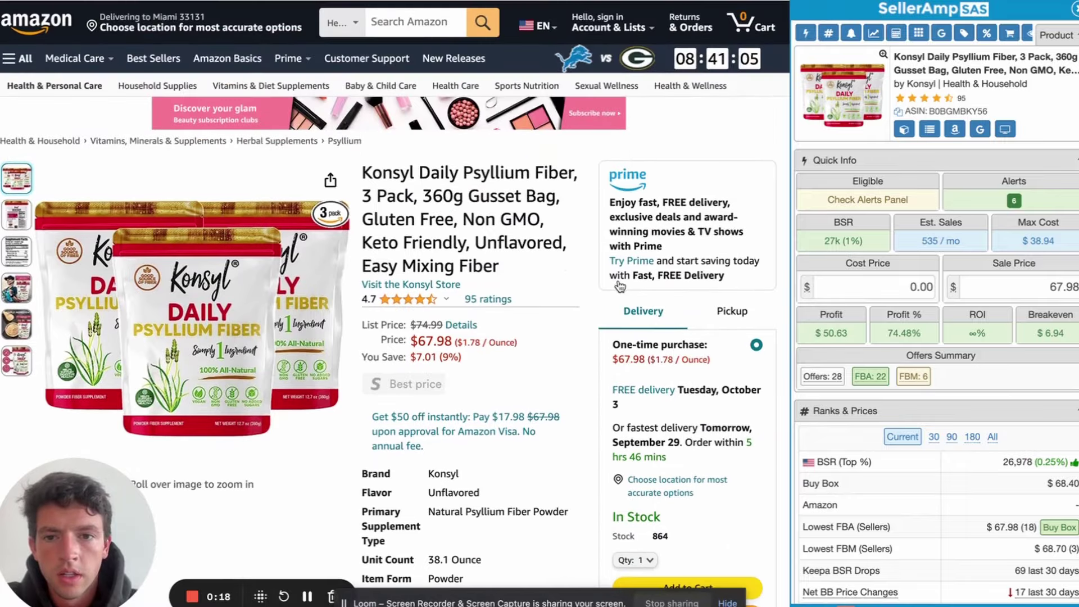
{"action": "scroll", "coordinate": [667, 476], "scroll_direction": "down", "scroll_amount": 2}
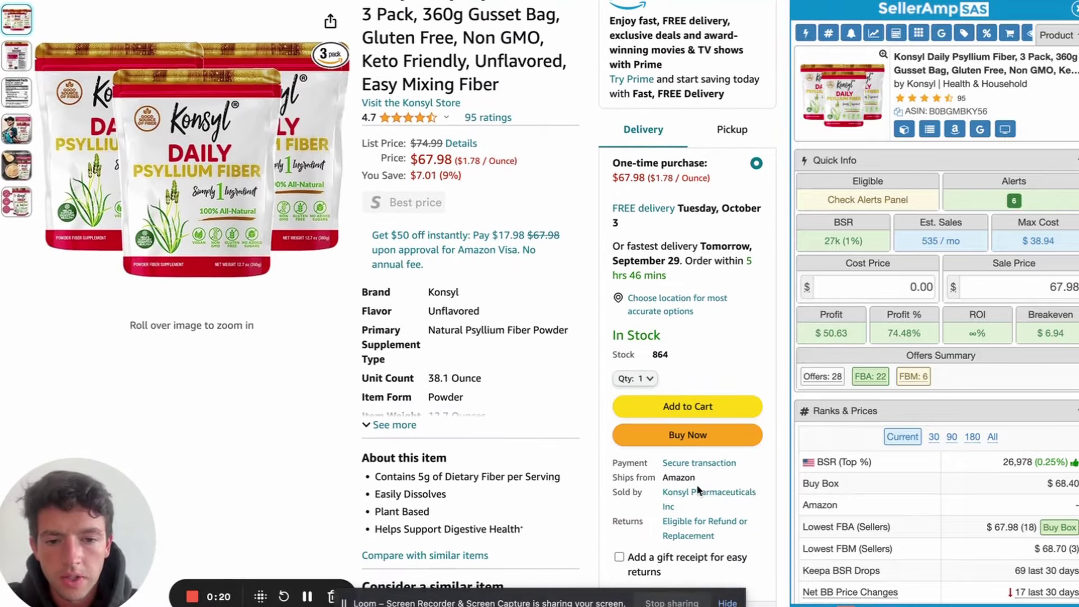
{"action": "left_click", "coordinate": [700, 463]}
{"action": "scroll", "coordinate": [731, 466], "scroll_direction": "down", "scroll_amount": 2}
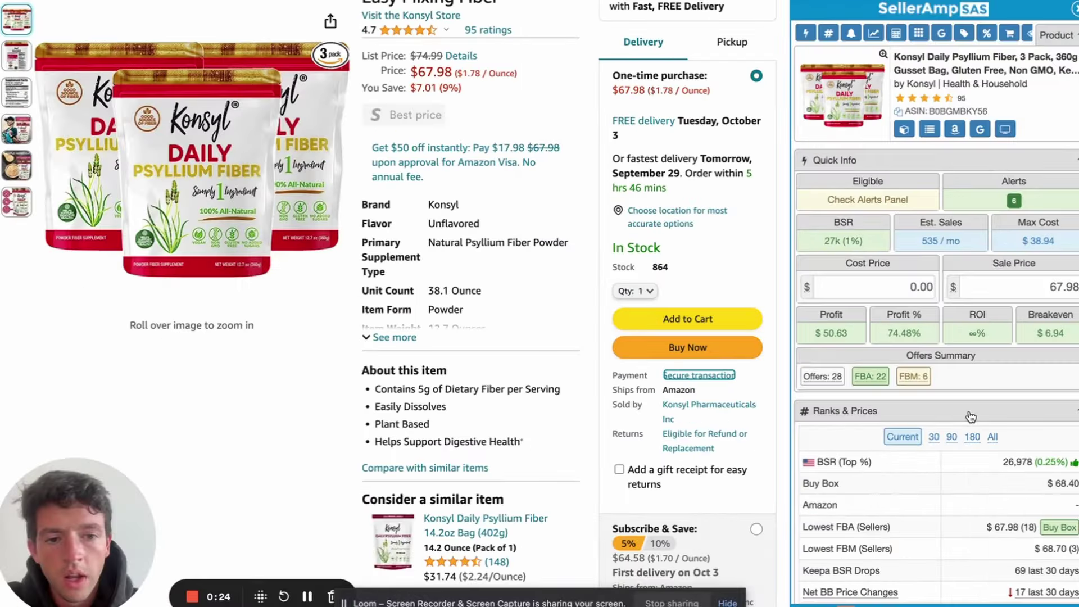
{"action": "scroll", "coordinate": [981, 397], "scroll_direction": "down", "scroll_amount": 5}
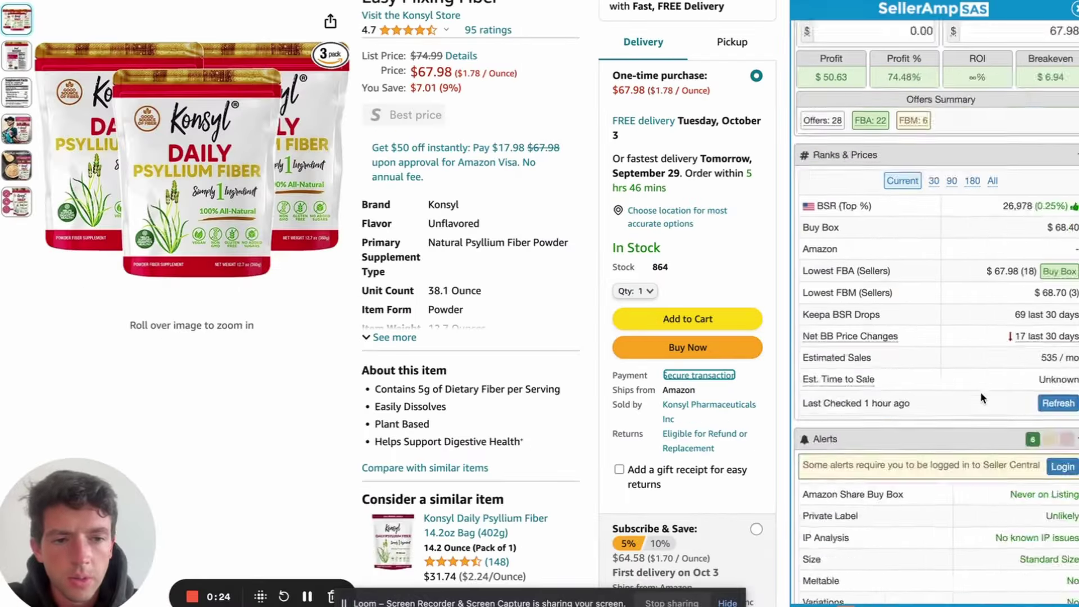
{"action": "scroll", "coordinate": [980, 392], "scroll_direction": "up", "scroll_amount": 10}
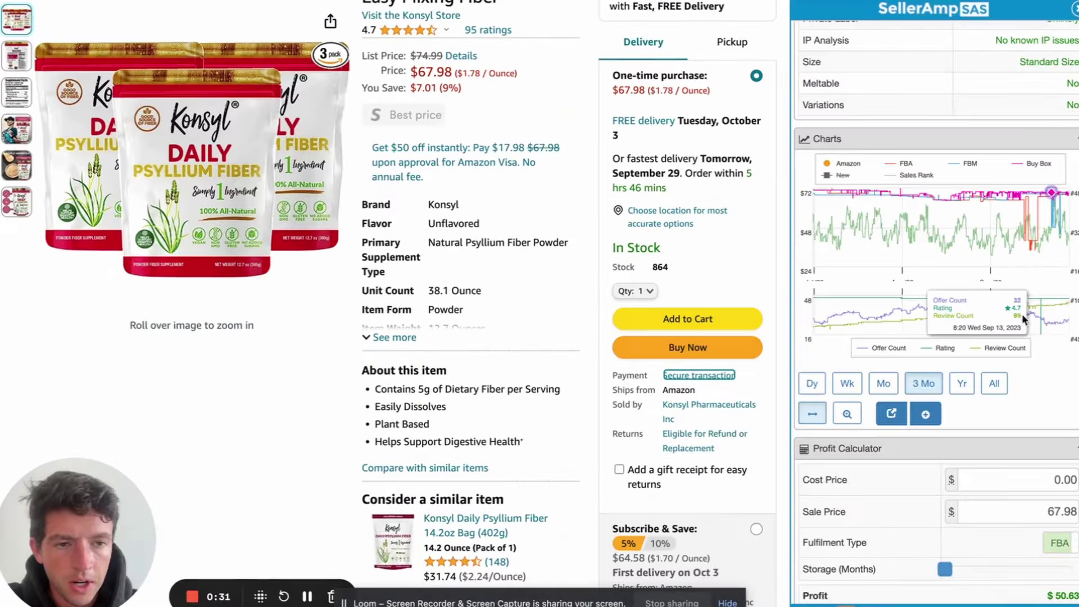
{"action": "scroll", "coordinate": [916, 320], "scroll_direction": "up", "scroll_amount": 5}
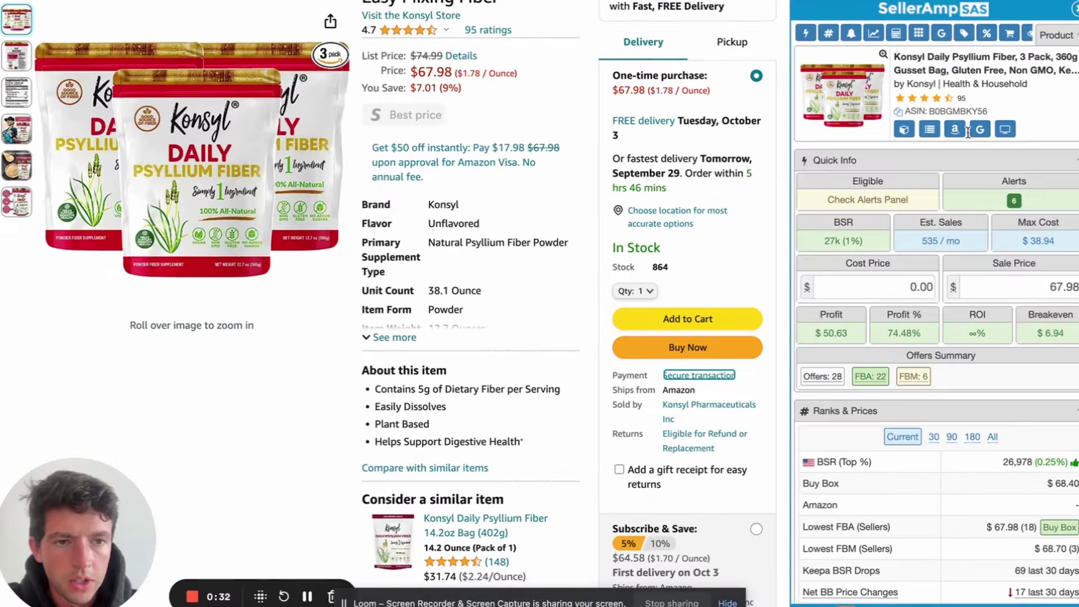
Google the product title and open Konsyl's own Daily Psyllium Fiber page
{"action": "left_click", "coordinate": [980, 129]}
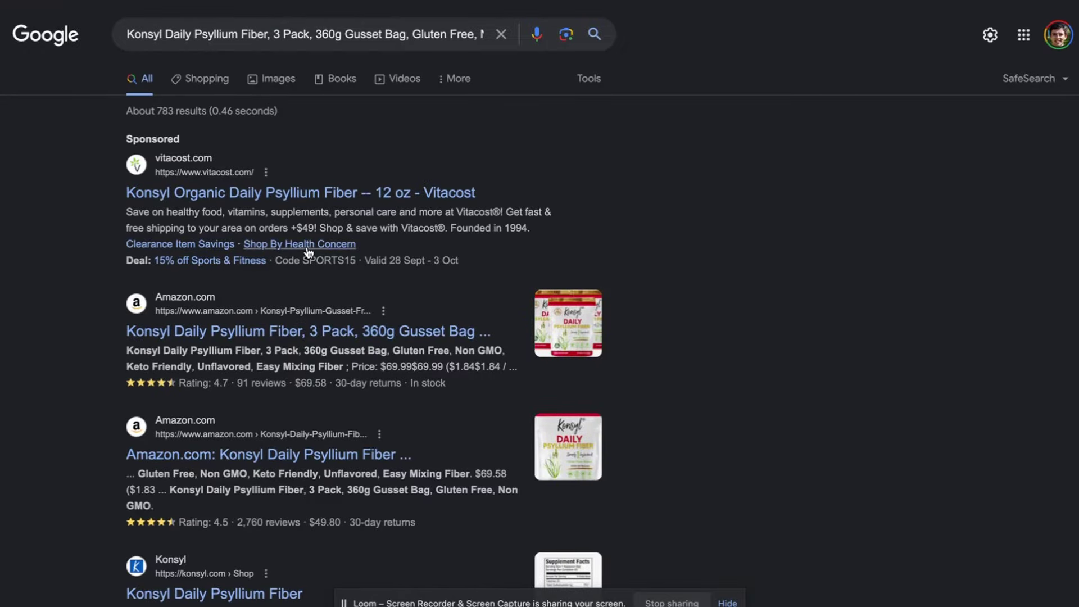
{"action": "scroll", "coordinate": [311, 291], "scroll_direction": "down", "scroll_amount": 5}
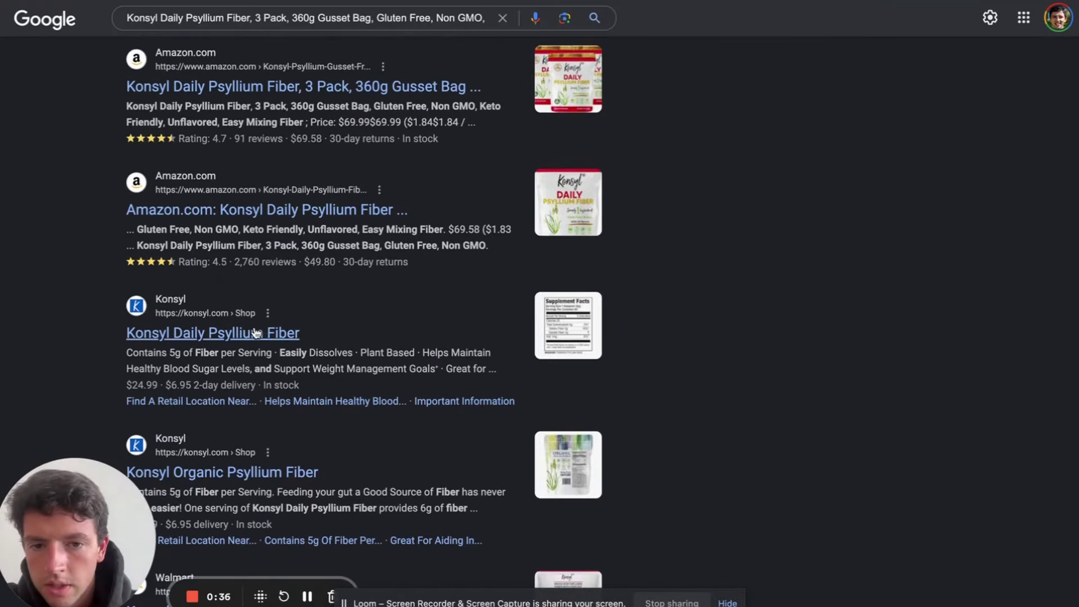
{"action": "left_click", "coordinate": [212, 333]}
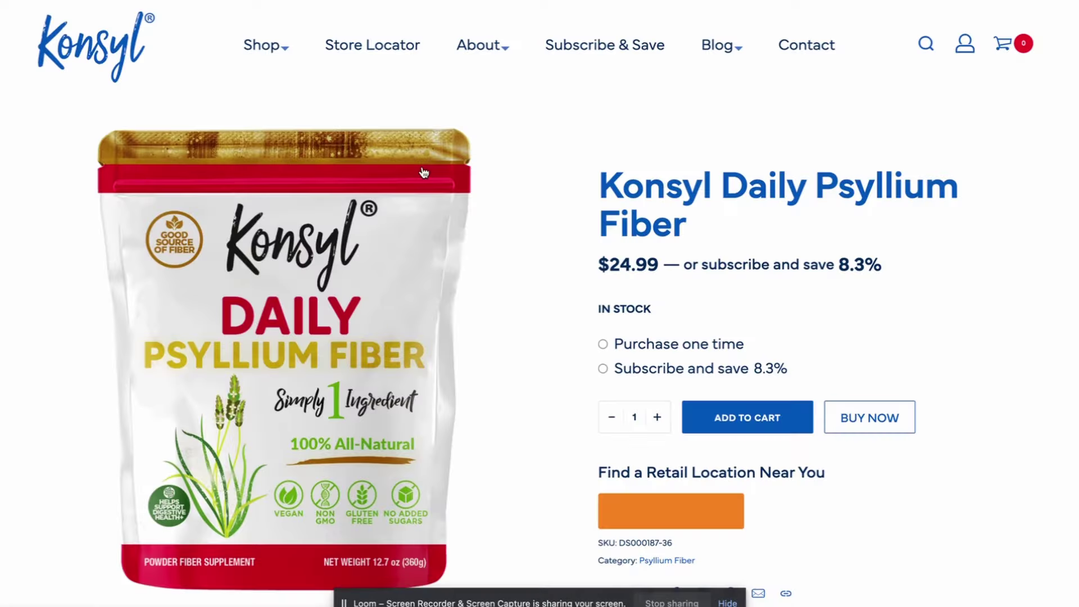
Choose monthly subscribe-and-save, set the quantity to 5 bags and proceed to checkout
{"action": "left_click", "coordinate": [619, 370]}
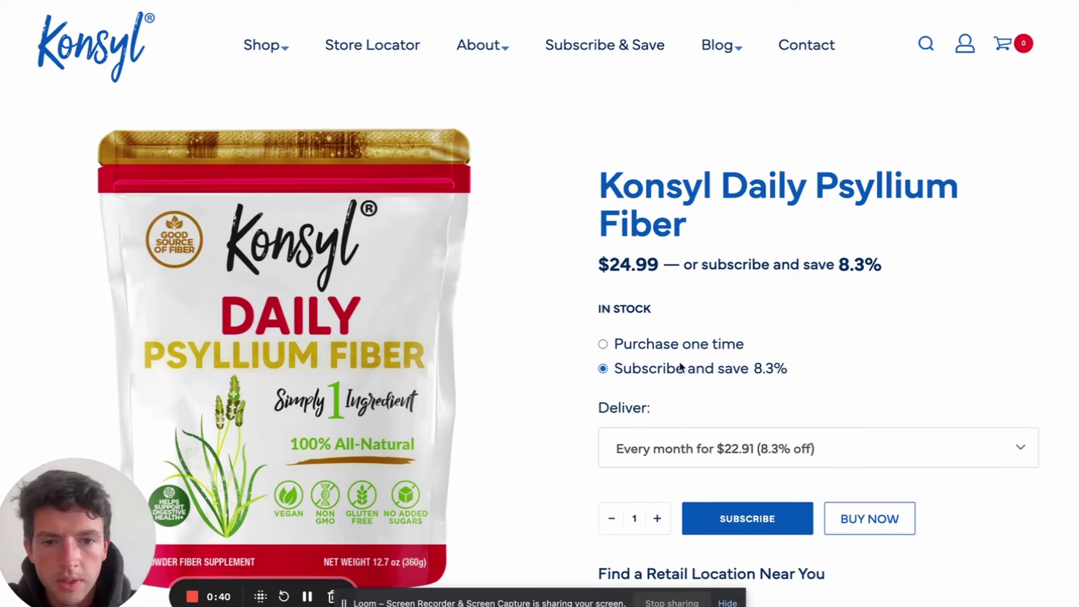
{"action": "scroll", "coordinate": [687, 367], "scroll_direction": "down", "scroll_amount": 1}
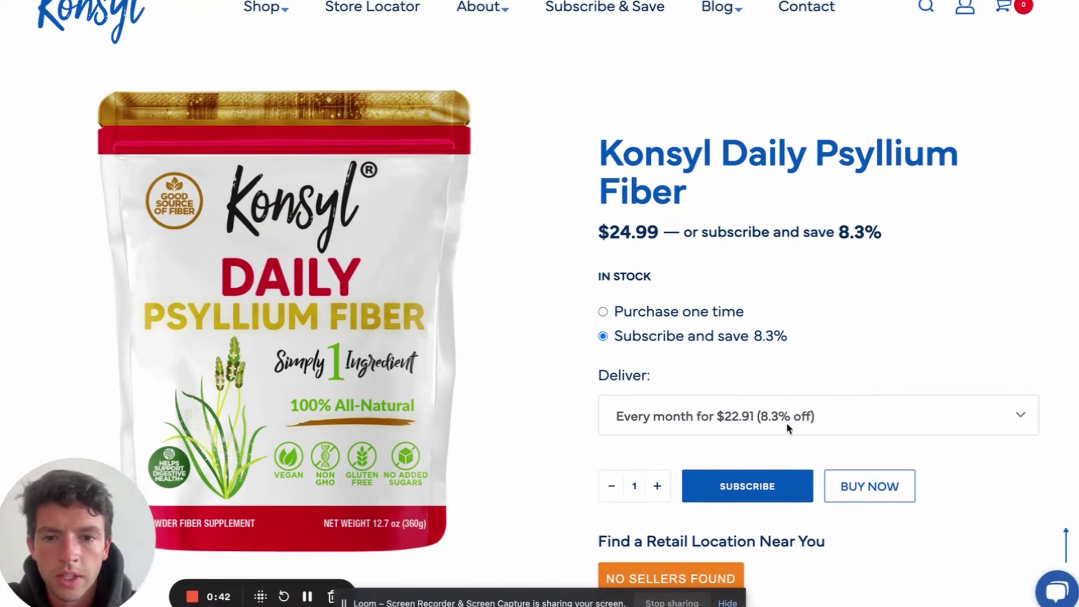
{"action": "scroll", "coordinate": [787, 423], "scroll_direction": "up", "scroll_amount": 1}
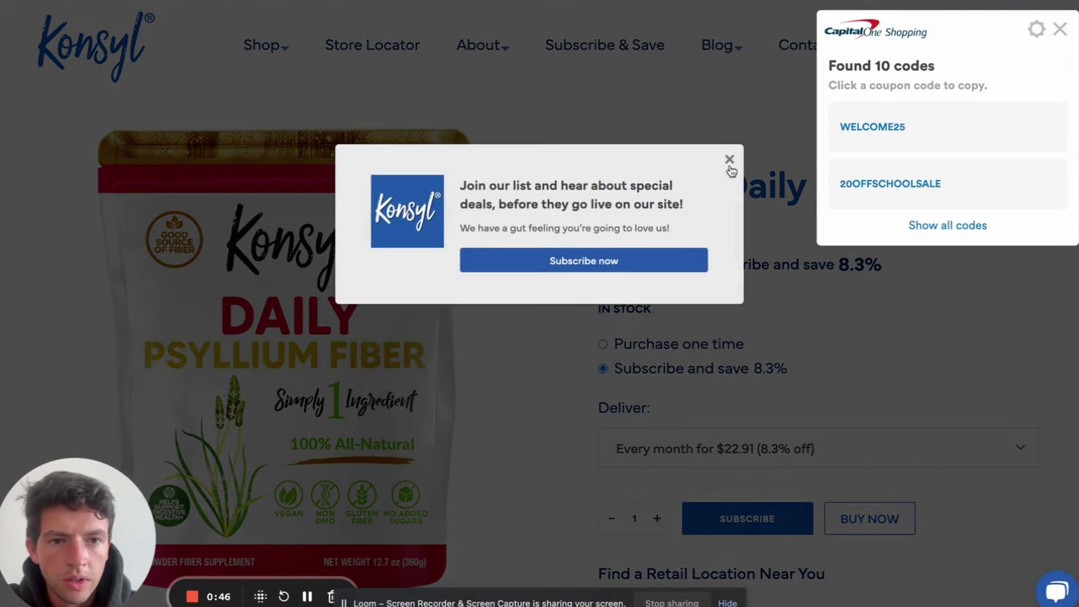
{"action": "left_click", "coordinate": [729, 163]}
{"action": "scroll", "coordinate": [652, 410], "scroll_direction": "down", "scroll_amount": 1}
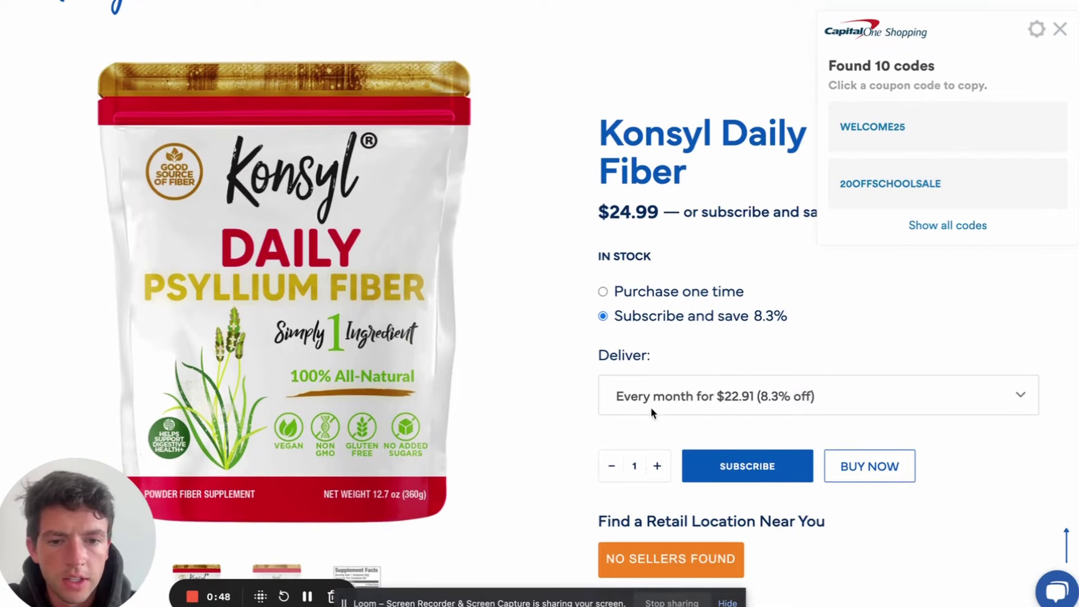
{"action": "double_click", "coordinate": [655, 466]}
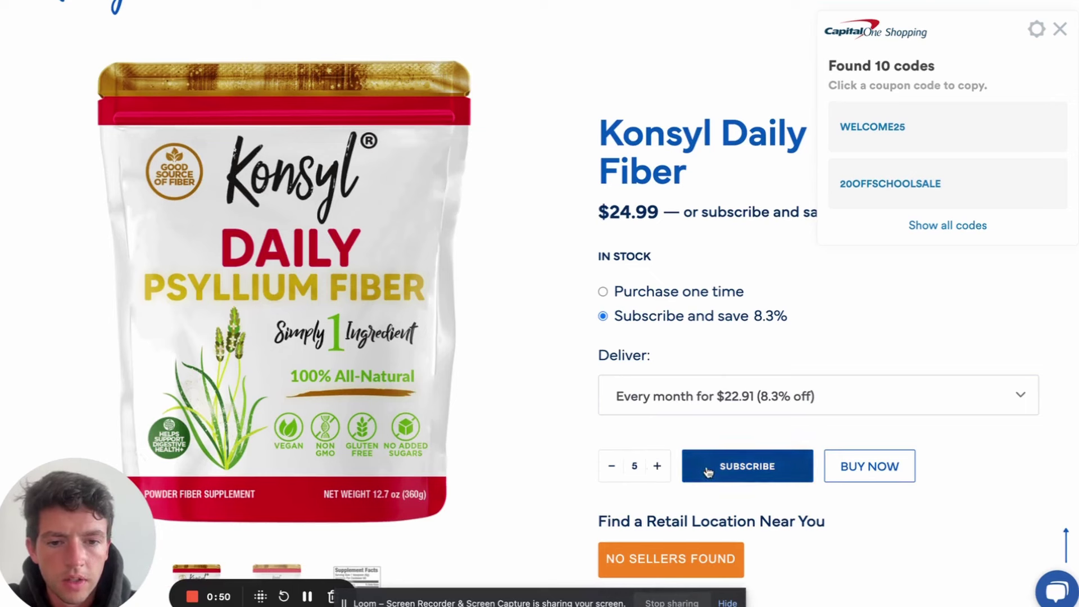
{"action": "left_click", "coordinate": [844, 477]}
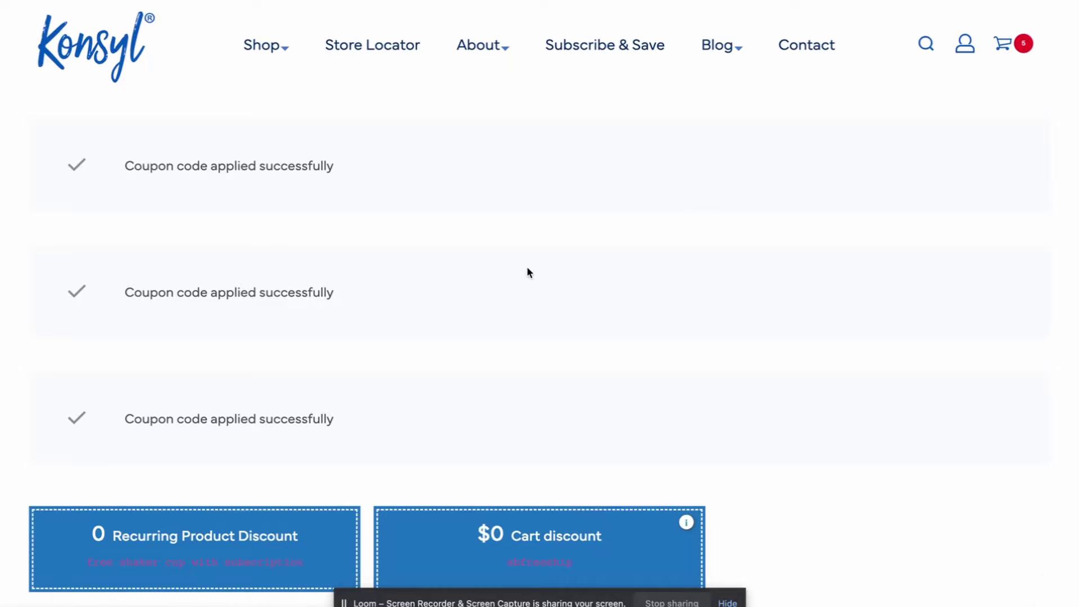
Apply the WELCOME25 coupon code to the Konsyl checkout order
{"action": "scroll", "coordinate": [527, 273], "scroll_direction": "down", "scroll_amount": 10}
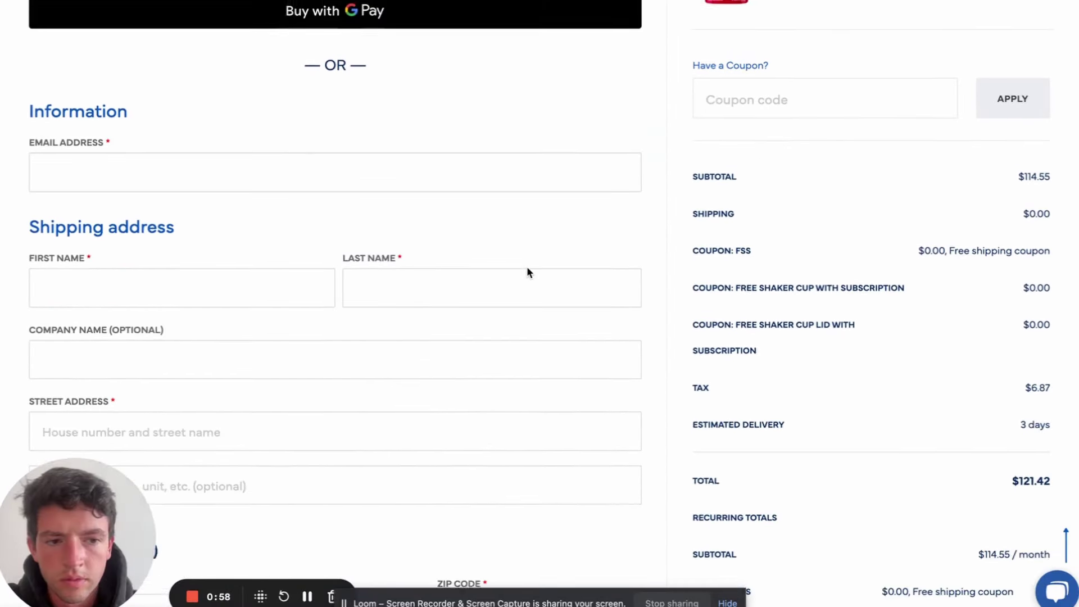
{"action": "scroll", "coordinate": [528, 273], "scroll_direction": "down", "scroll_amount": 2}
{"action": "scroll", "coordinate": [527, 270], "scroll_direction": "up", "scroll_amount": 5}
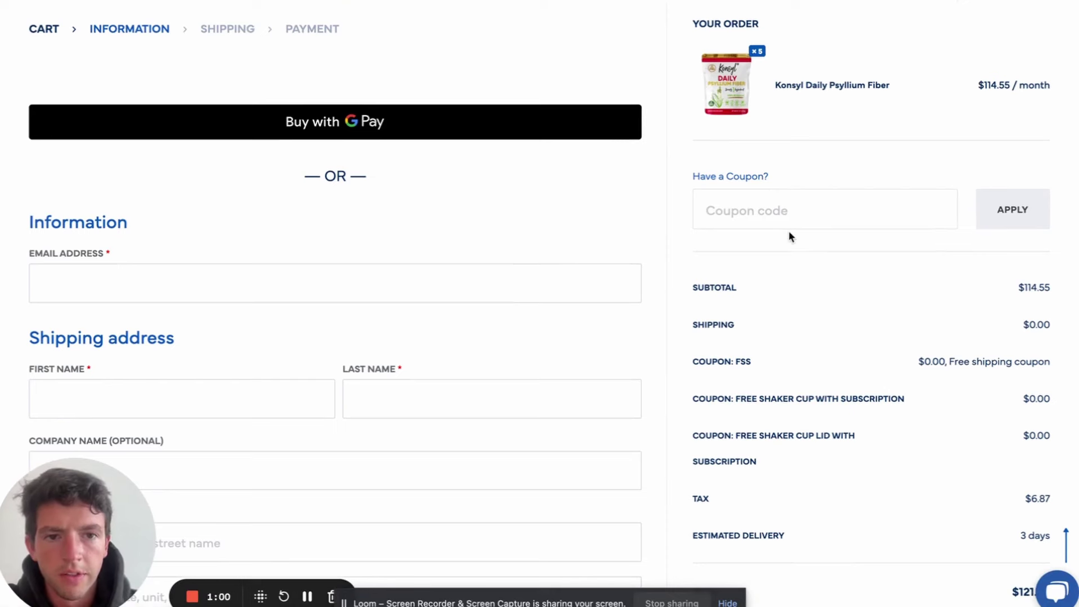
{"action": "type", "text": "welcome25"}
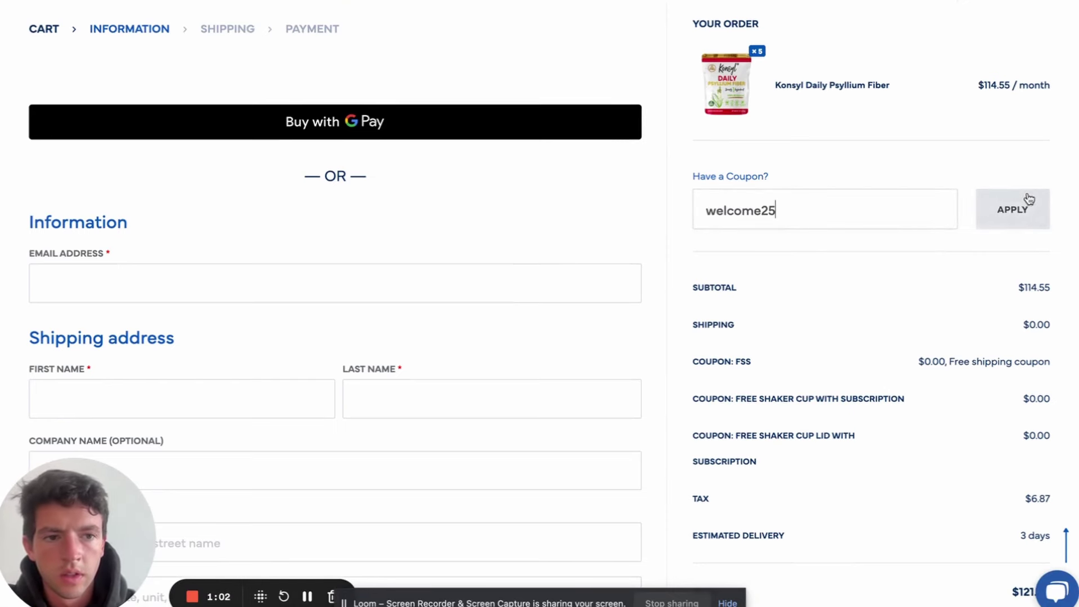
{"action": "left_click", "coordinate": [1029, 201]}
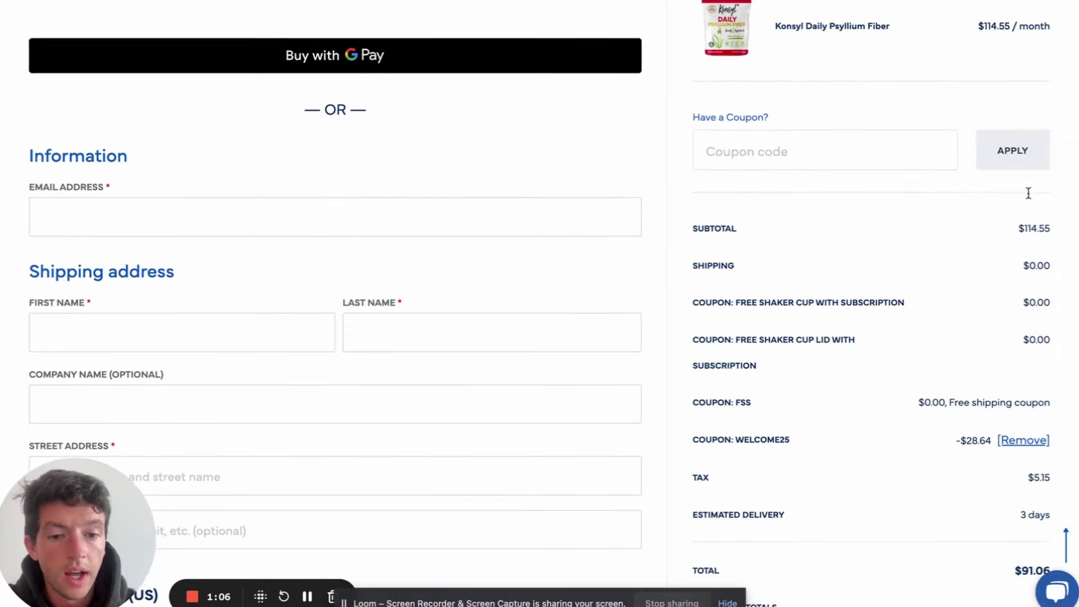
Enter the 3-pack cost as 91/5*3 (54.60) in SellerAmp, showing a $6.70 loss
{"action": "scroll", "coordinate": [1029, 199], "scroll_direction": "down", "scroll_amount": 3}
{"action": "scroll", "coordinate": [1029, 197], "scroll_direction": "down", "scroll_amount": 3}
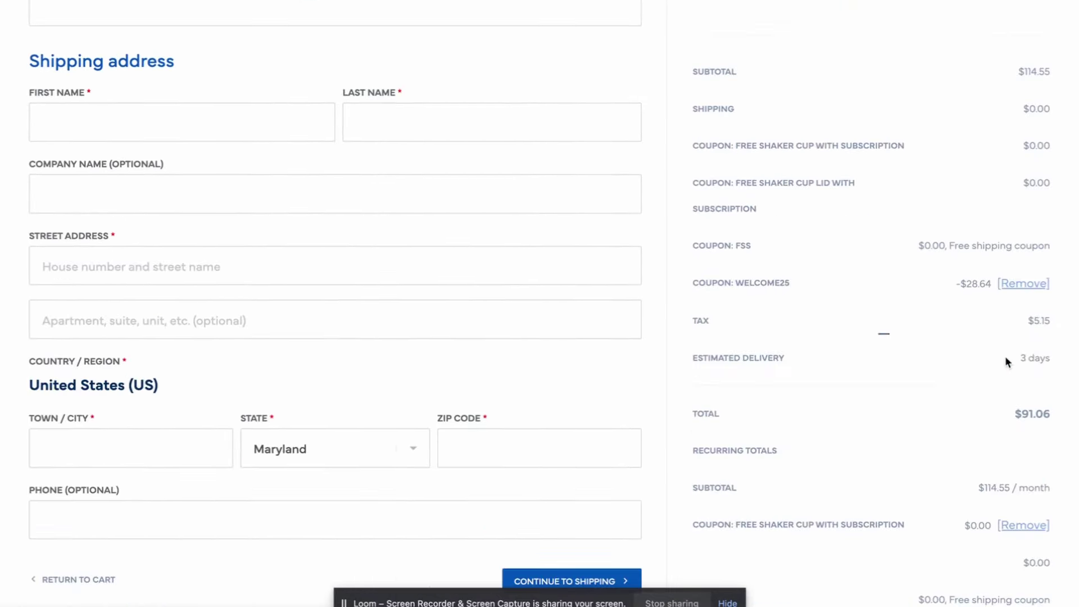
{"action": "scroll", "coordinate": [953, 316], "scroll_direction": "down", "scroll_amount": 3}
{"action": "scroll", "coordinate": [953, 316], "scroll_direction": "up", "scroll_amount": 15}
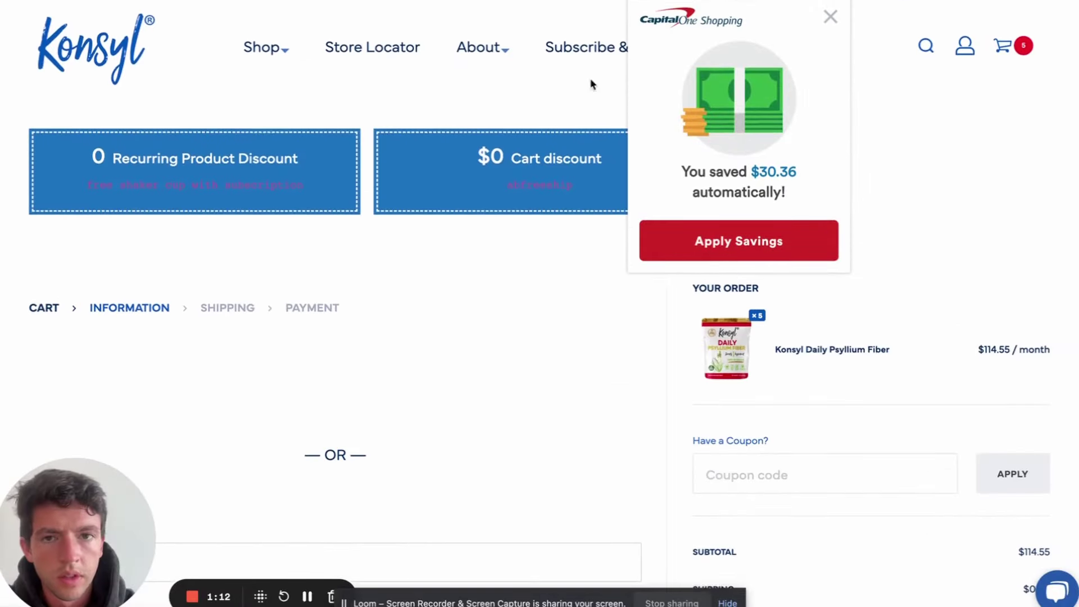
{"action": "left_click", "coordinate": [827, 17]}
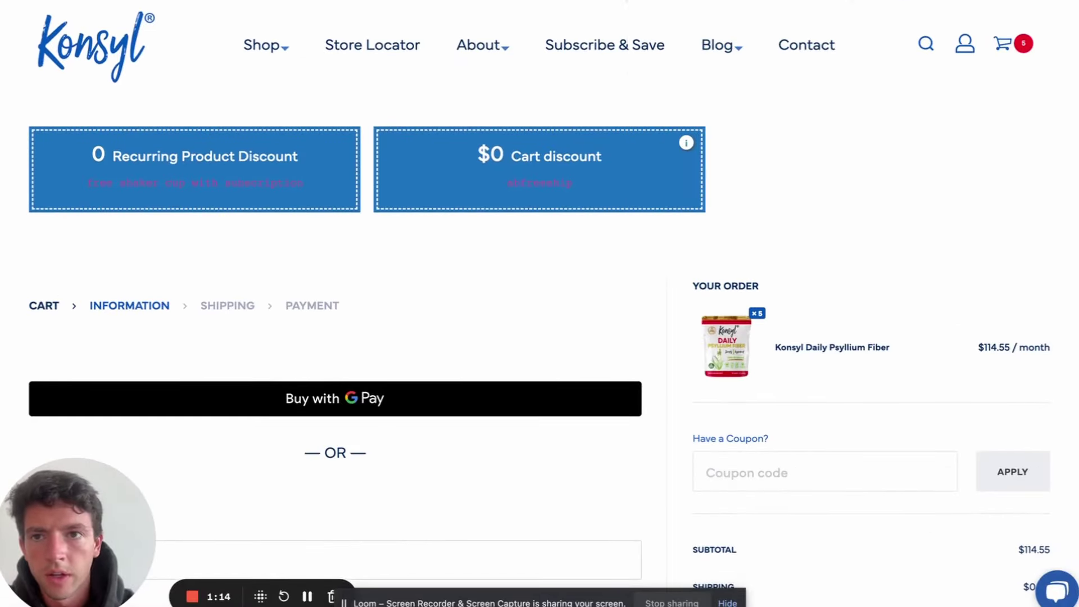
{"action": "key", "text": "ctrl+Tab"}
{"action": "type", "text": "91/"}
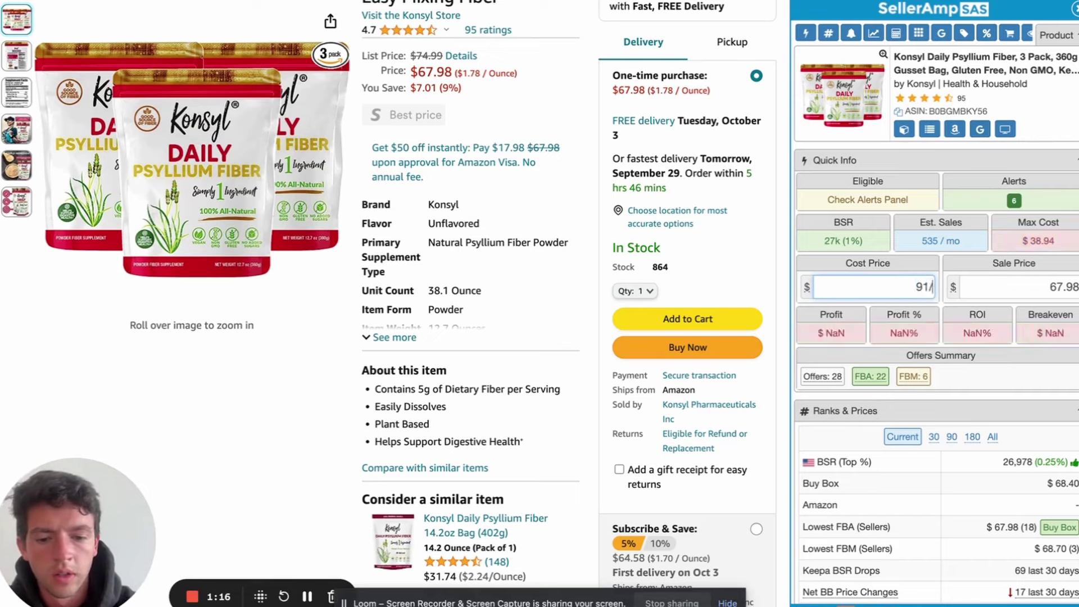
{"action": "type", "text": "5"}
{"action": "type", "text": "*3"}
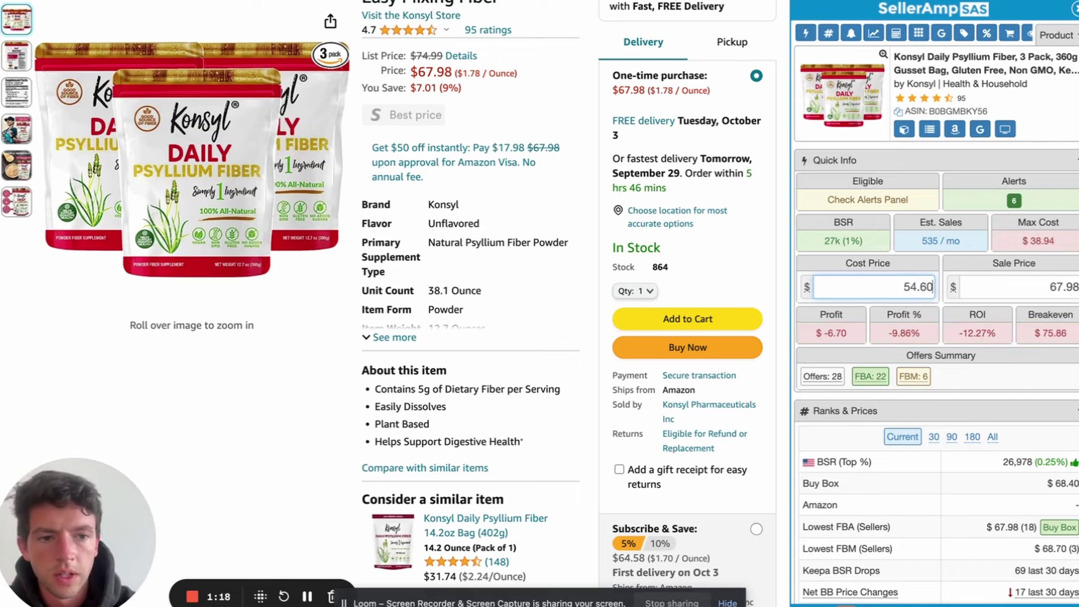
{"action": "scroll", "coordinate": [916, 233], "scroll_direction": "up", "scroll_amount": 3}
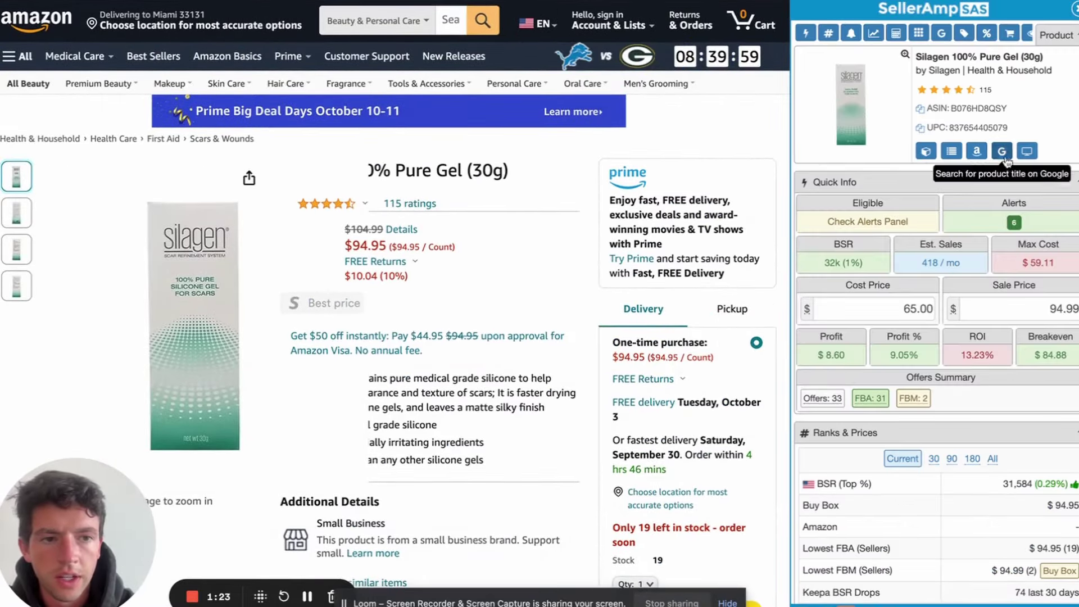
{"action": "left_click", "coordinate": [1003, 152]}
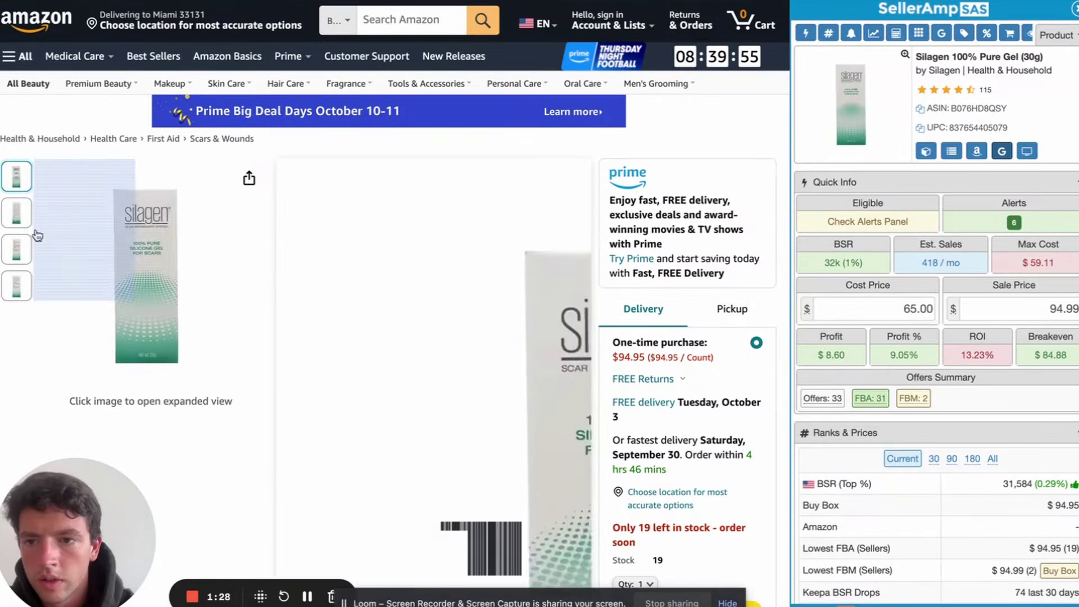
Set the Silagen cost to 51, then check The Skin Spot's 30g Silagen gel pricing
{"action": "double_click", "coordinate": [872, 315]}
{"action": "type", "text": "51"}
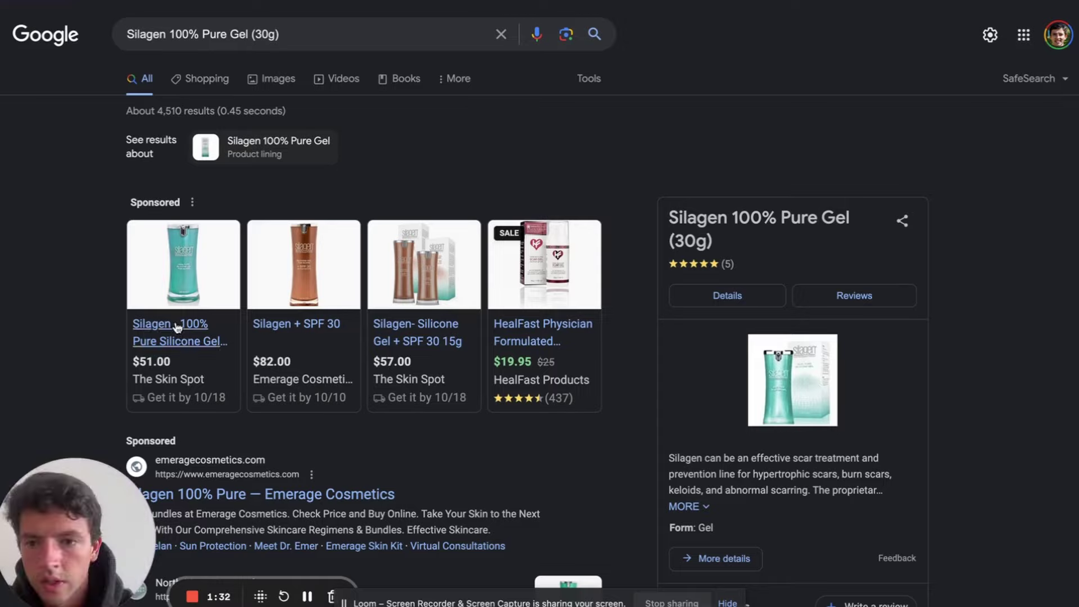
{"action": "left_click", "coordinate": [178, 328]}
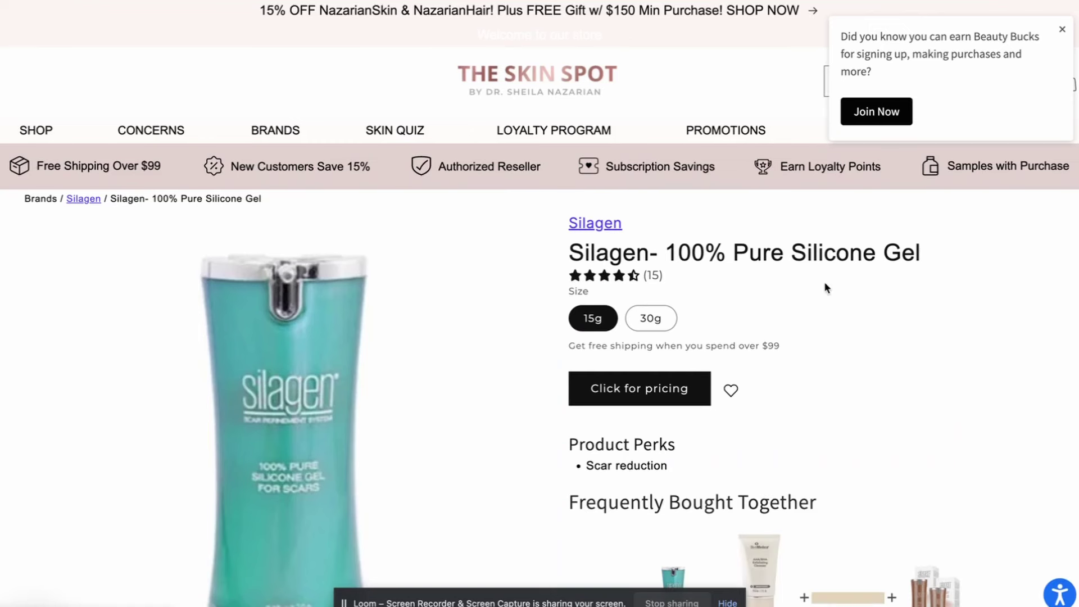
{"action": "scroll", "coordinate": [659, 315], "scroll_direction": "down", "scroll_amount": 2}
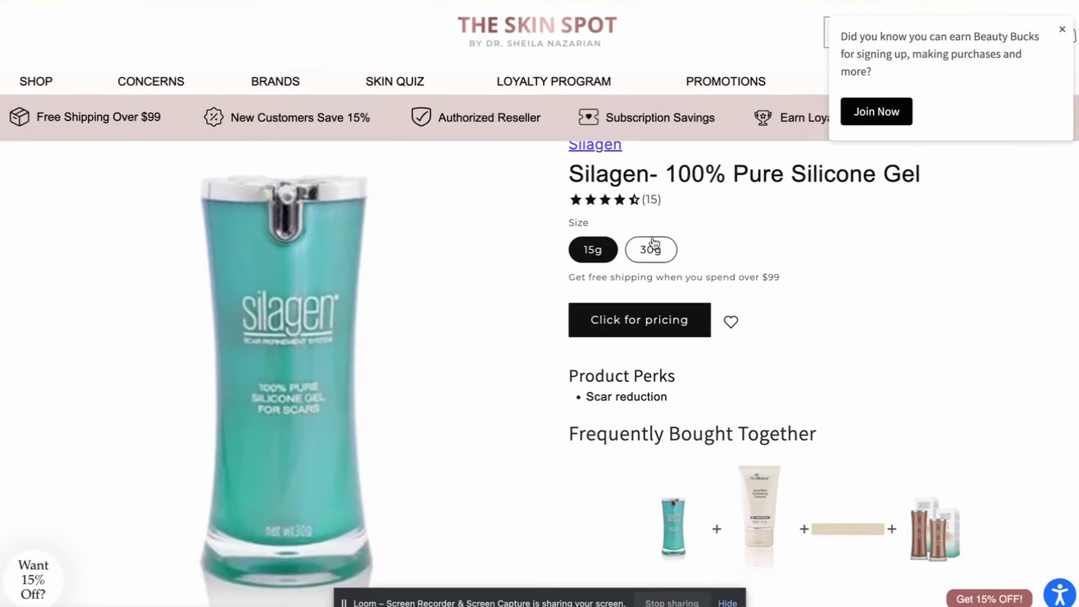
{"action": "left_click", "coordinate": [650, 242]}
{"action": "left_click", "coordinate": [661, 315]}
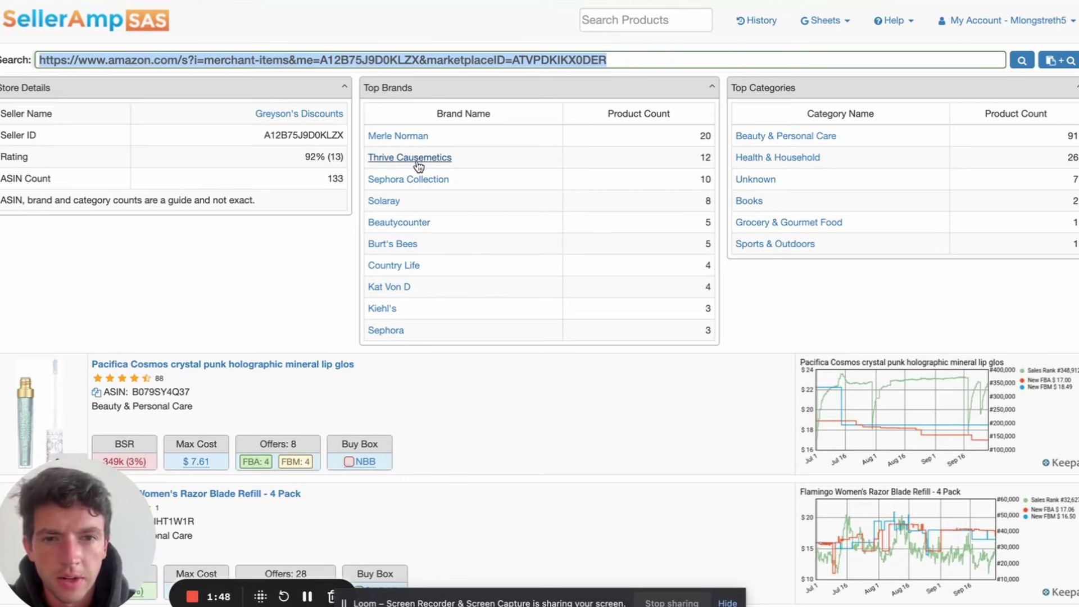
Filter the storefront list by brand, settling on Merle Norman products
{"action": "left_click", "coordinate": [416, 164]}
{"action": "left_click", "coordinate": [414, 179]}
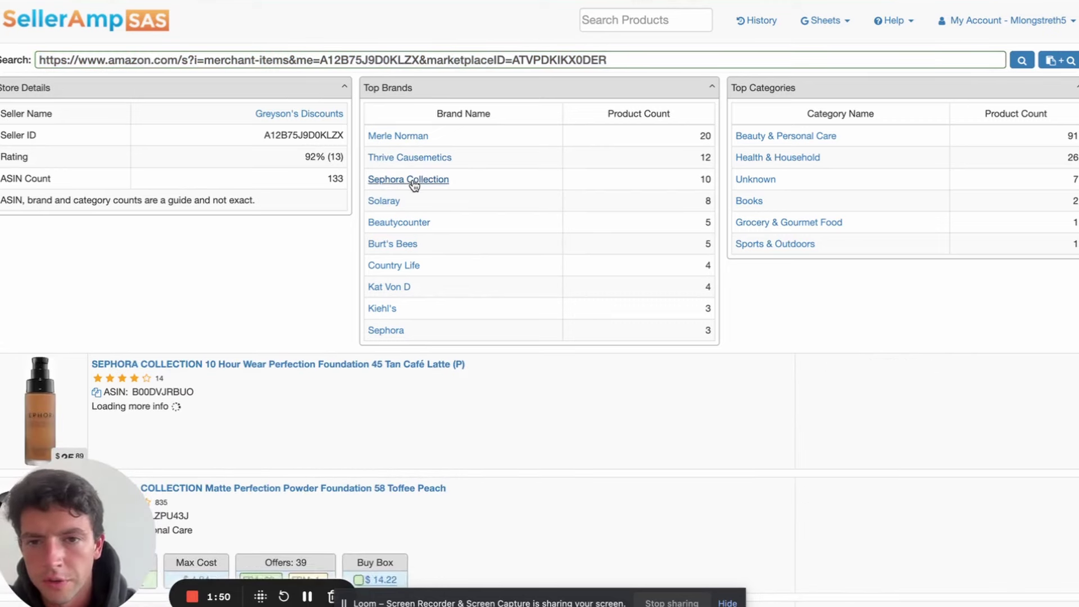
{"action": "left_click", "coordinate": [417, 159]}
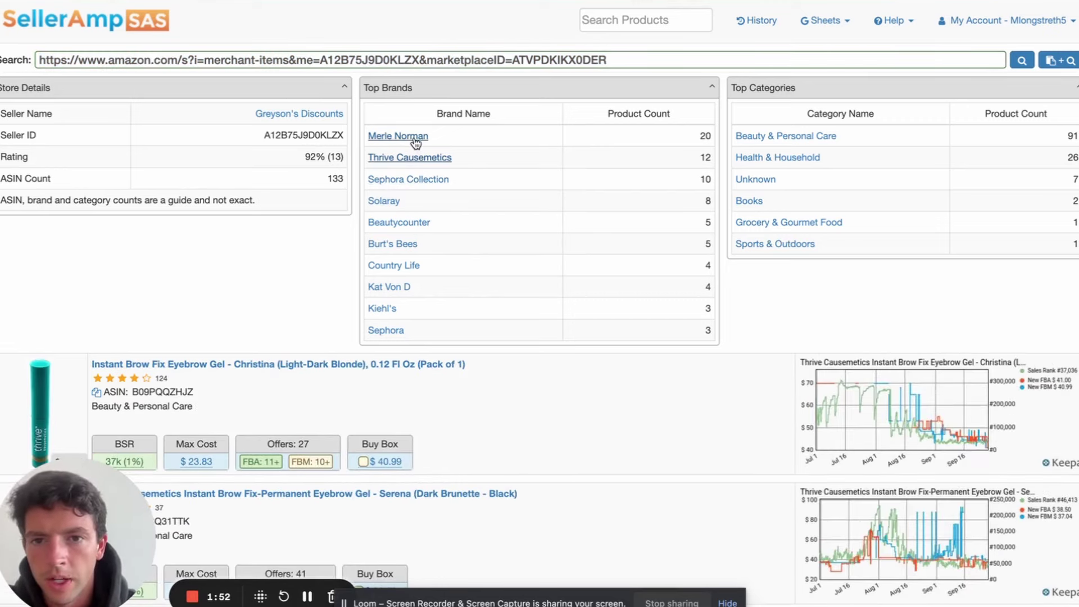
{"action": "left_click", "coordinate": [416, 140]}
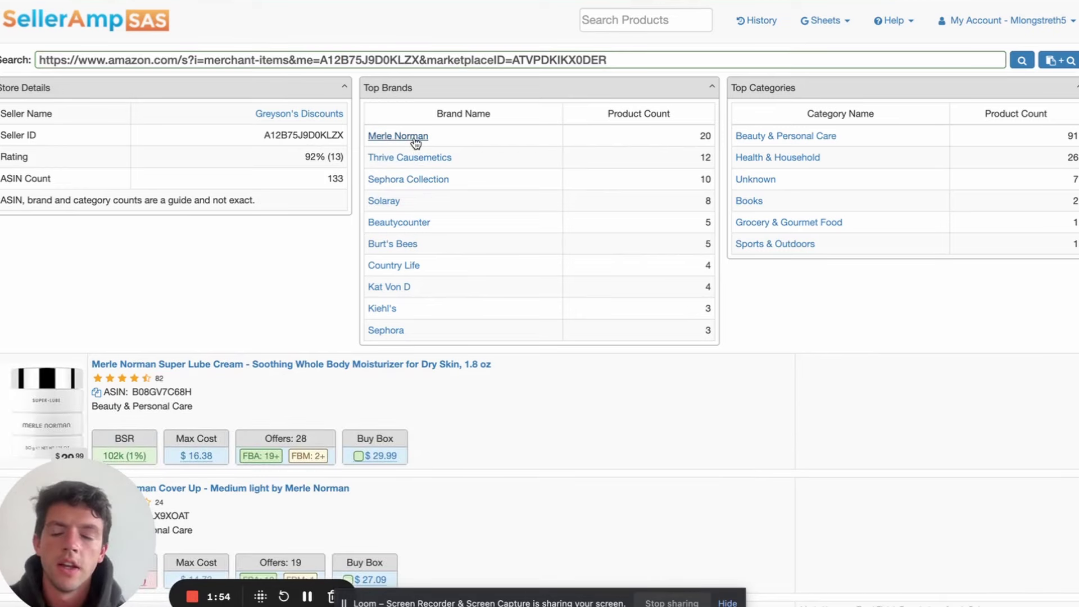
{"action": "scroll", "coordinate": [412, 143], "scroll_direction": "down", "scroll_amount": 5}
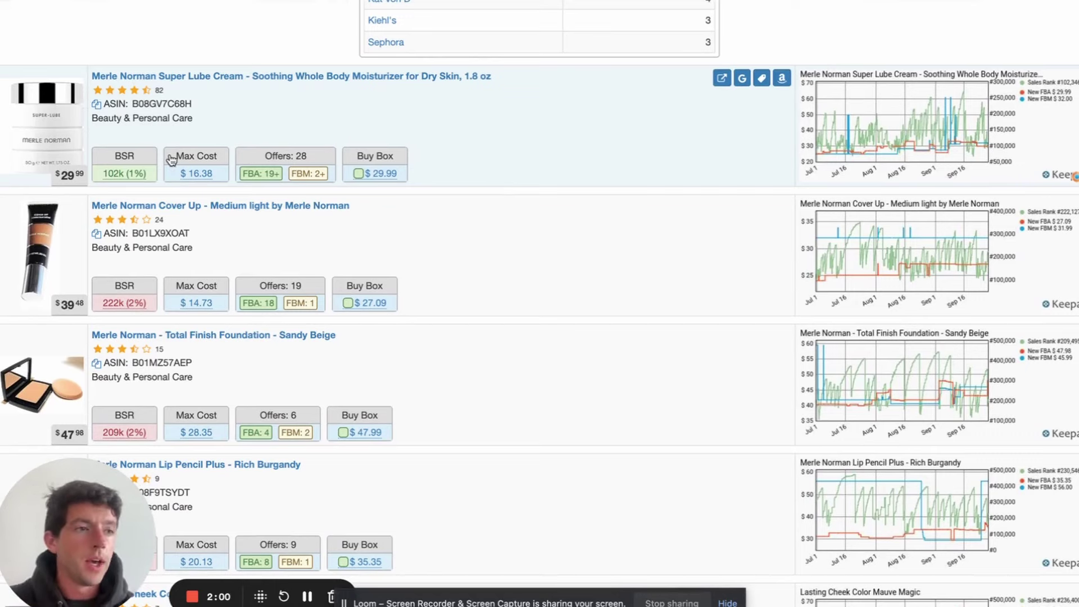
{"action": "scroll", "coordinate": [171, 160], "scroll_direction": "up", "scroll_amount": 5}
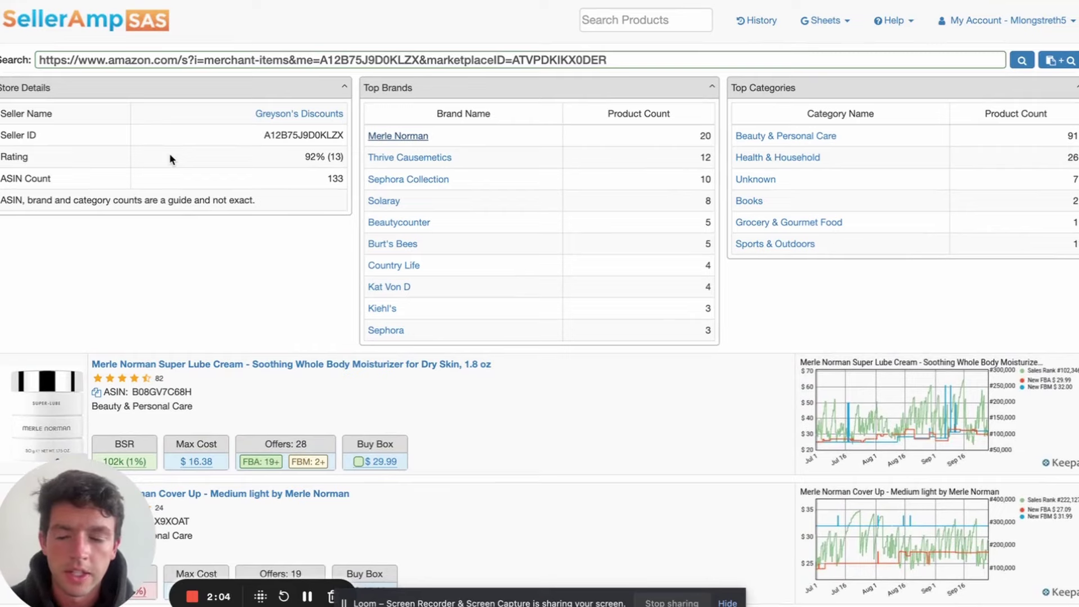
{"action": "scroll", "coordinate": [170, 154], "scroll_direction": "down", "scroll_amount": 5}
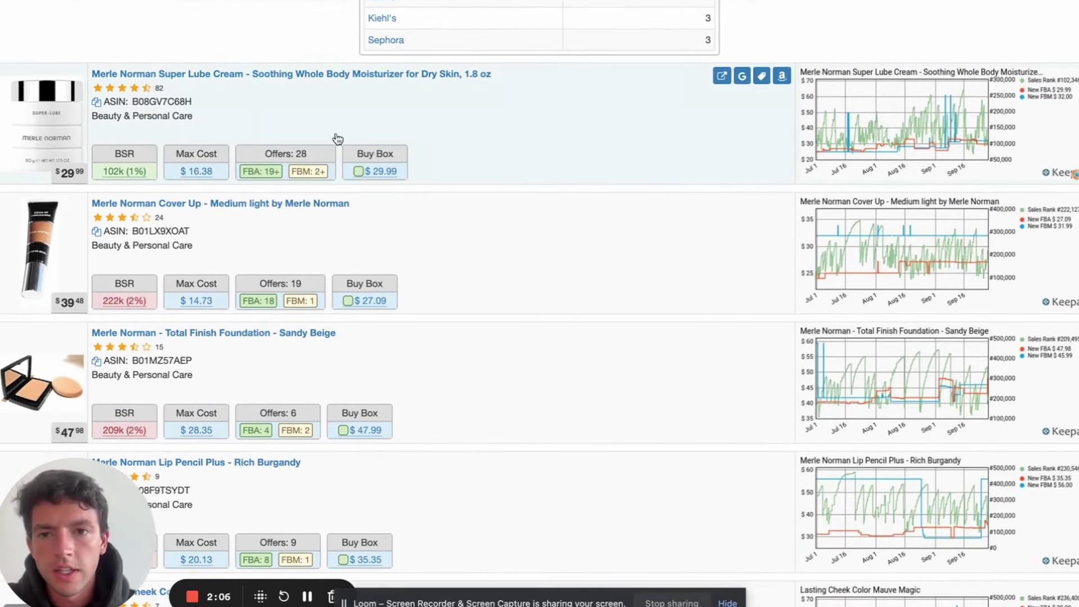
Google the Super Lube Cream and open Merle Norman's own Super-Lube product page
{"action": "left_click", "coordinate": [742, 75]}
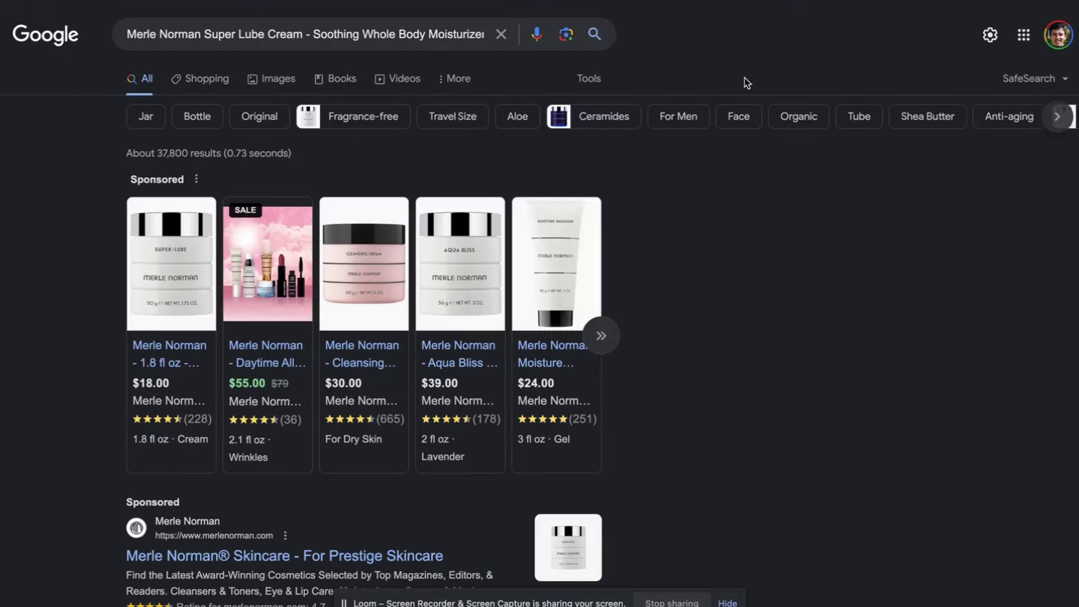
{"action": "key", "text": "ctrl+w"}
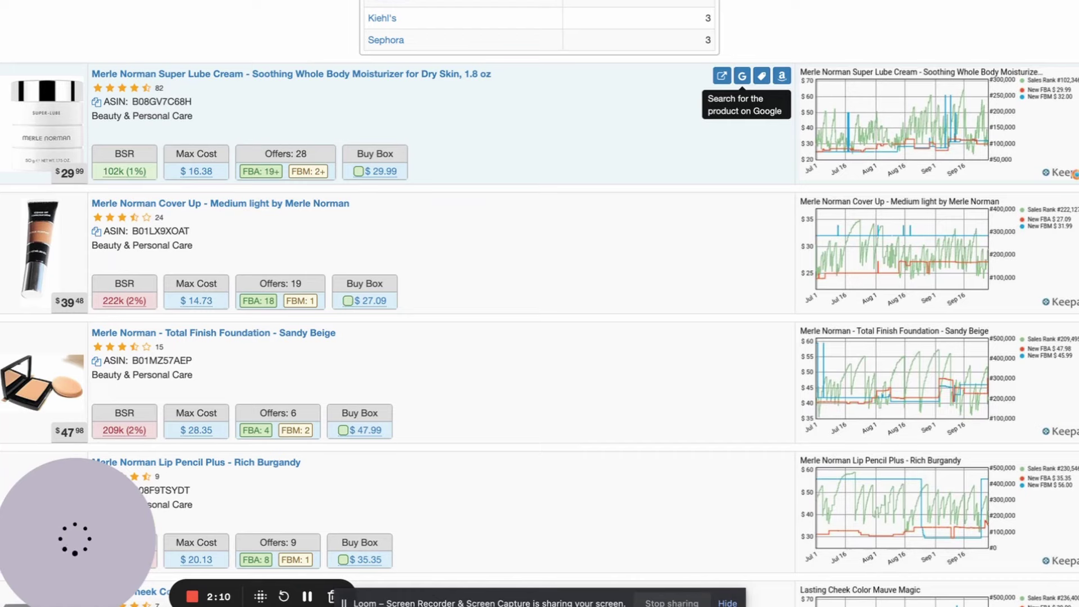
{"action": "left_click", "coordinate": [742, 75]}
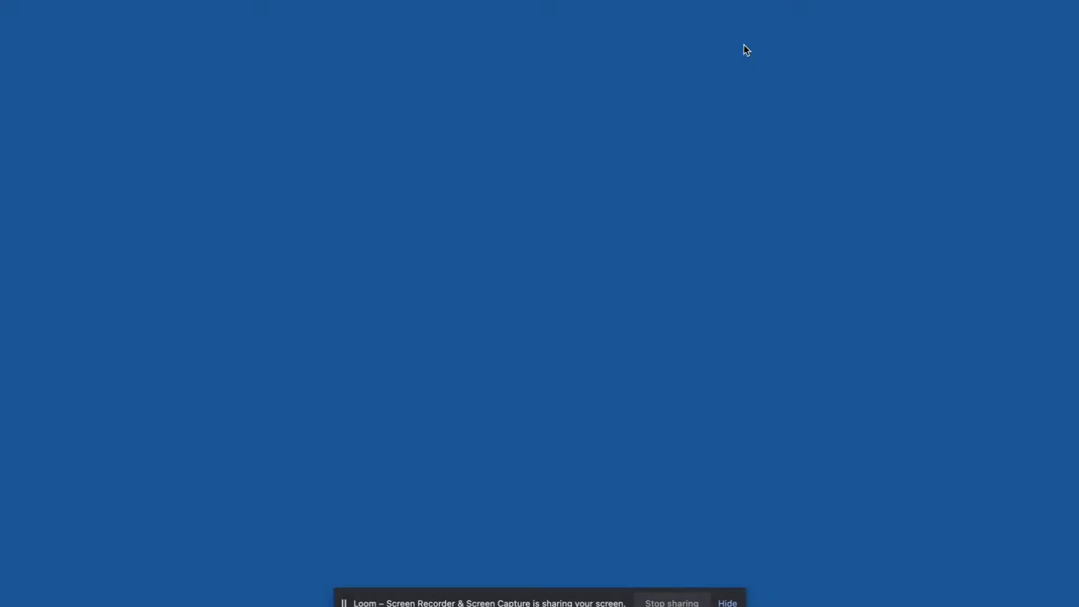
{"action": "left_click", "coordinate": [194, 364]}
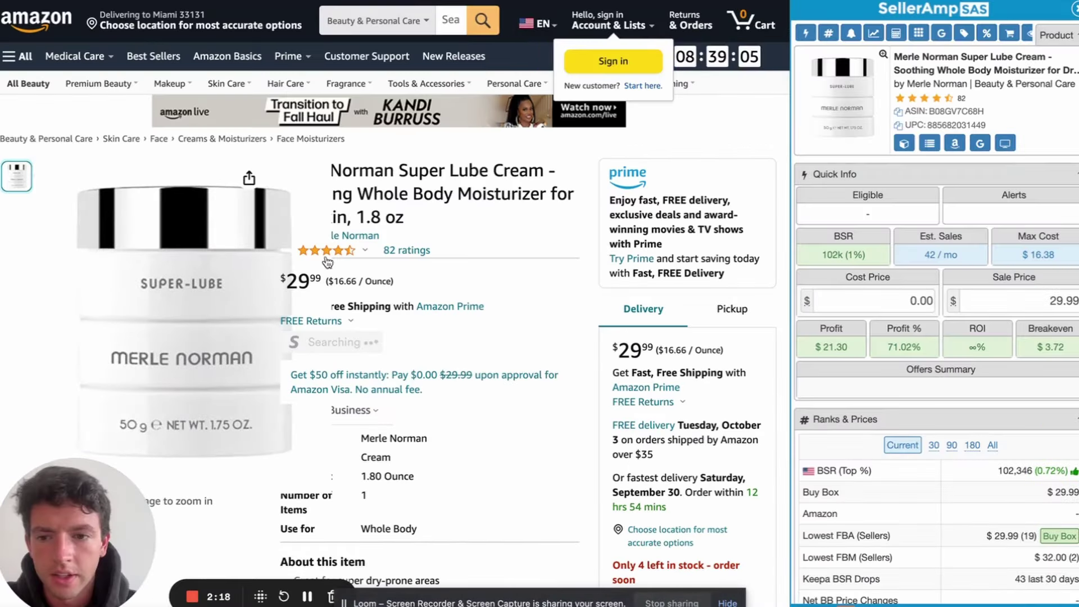
Note the brand's $18.00 price and enter 18 as the Super Lube Cream's cost
{"action": "left_click", "coordinate": [617, 2]}
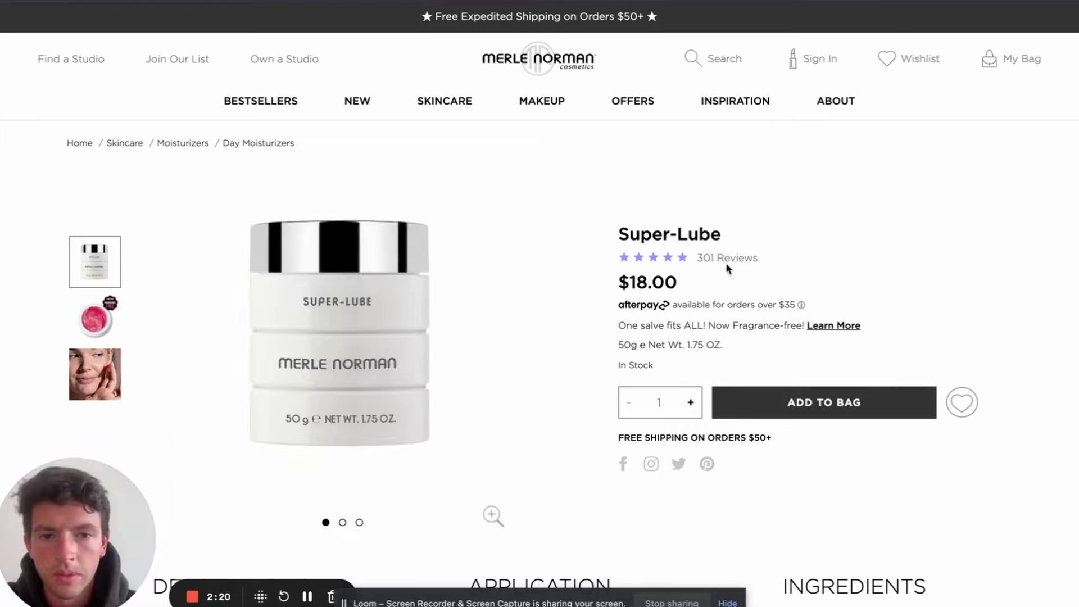
{"action": "key", "text": "ctrl+Tab"}
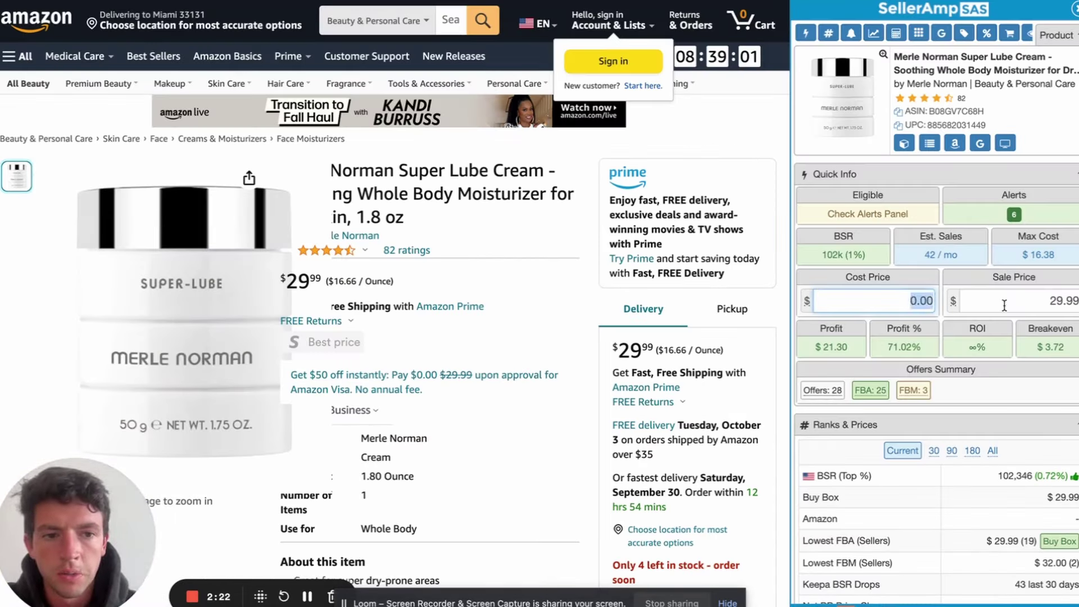
{"action": "left_click", "coordinate": [880, 301]}
{"action": "type", "text": "18"}
{"action": "left_click", "coordinate": [971, 277]}
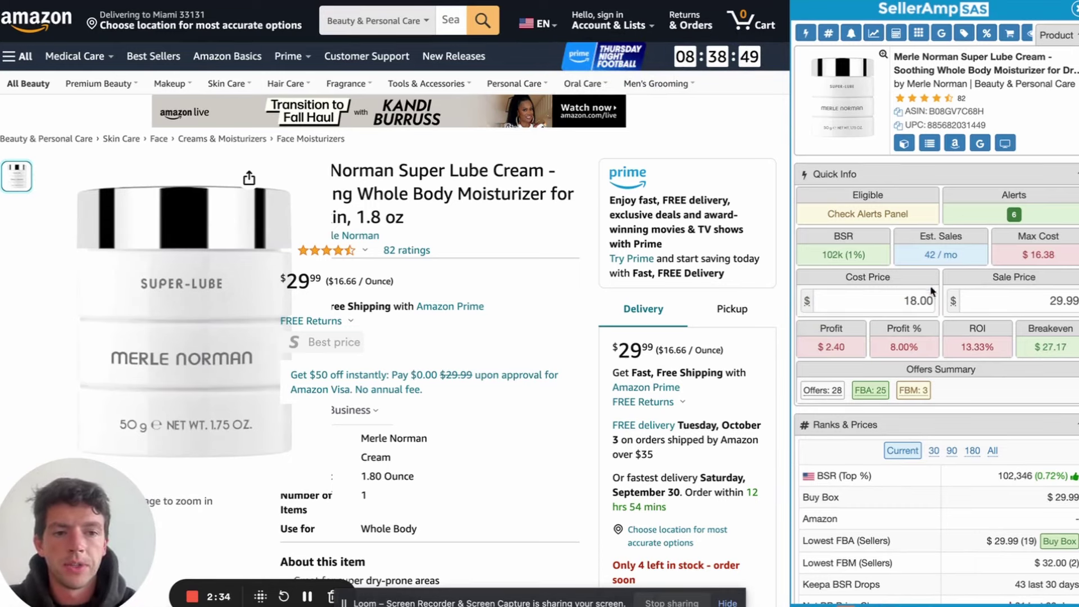
Test a 25%-off cost of 13.50 with *.75, then restore the cost to 18
{"action": "left_click", "coordinate": [929, 301]}
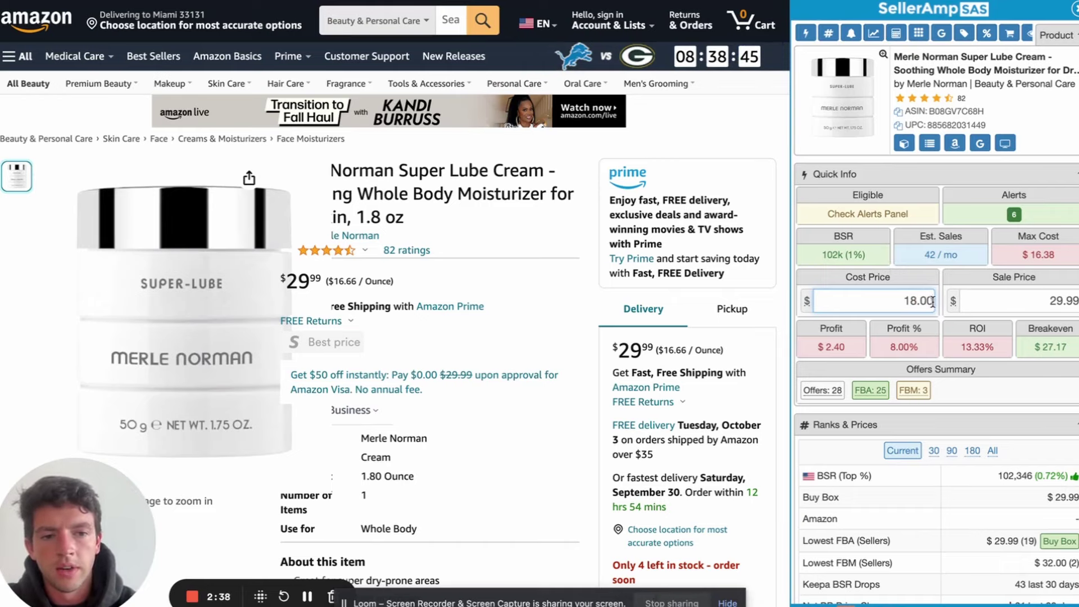
{"action": "scroll", "coordinate": [932, 302], "scroll_direction": "down", "scroll_amount": 20}
{"action": "scroll", "coordinate": [932, 302], "scroll_direction": "up", "scroll_amount": 14}
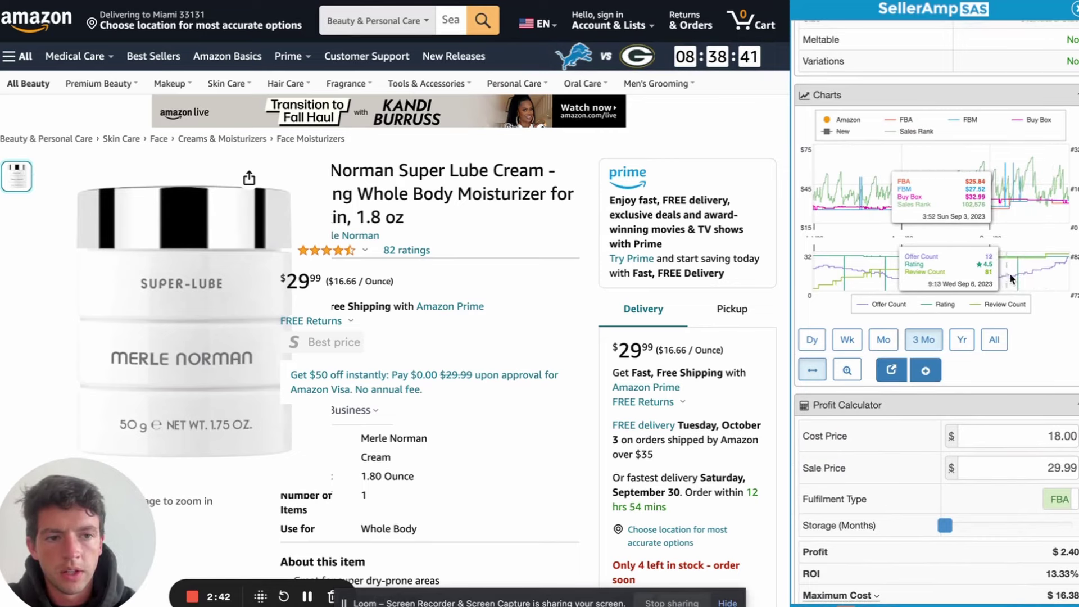
{"action": "scroll", "coordinate": [963, 218], "scroll_direction": "up", "scroll_amount": 10}
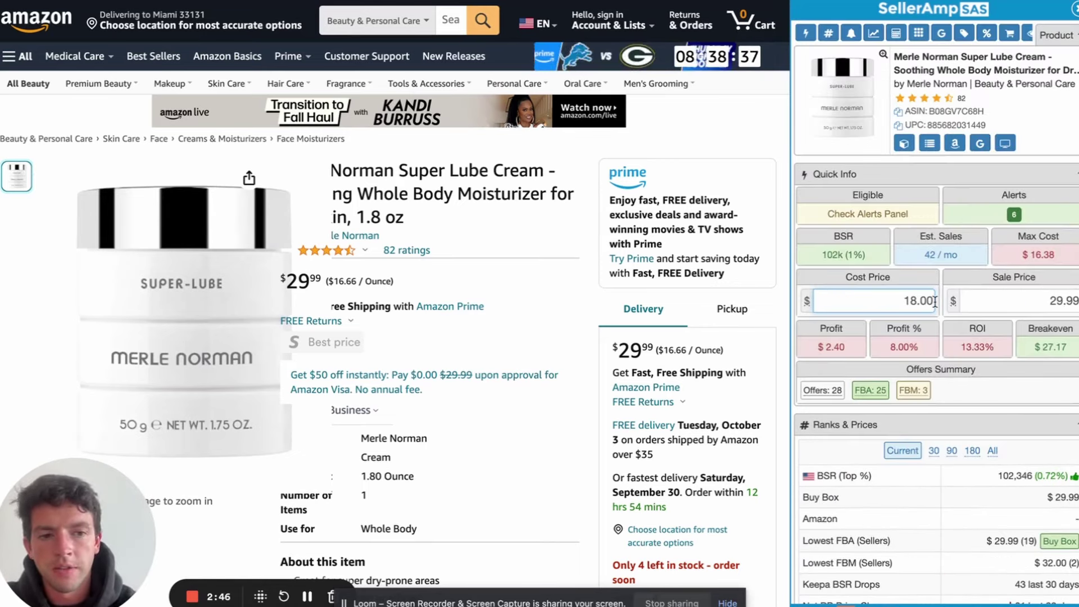
{"action": "type", "text": "*.75"}
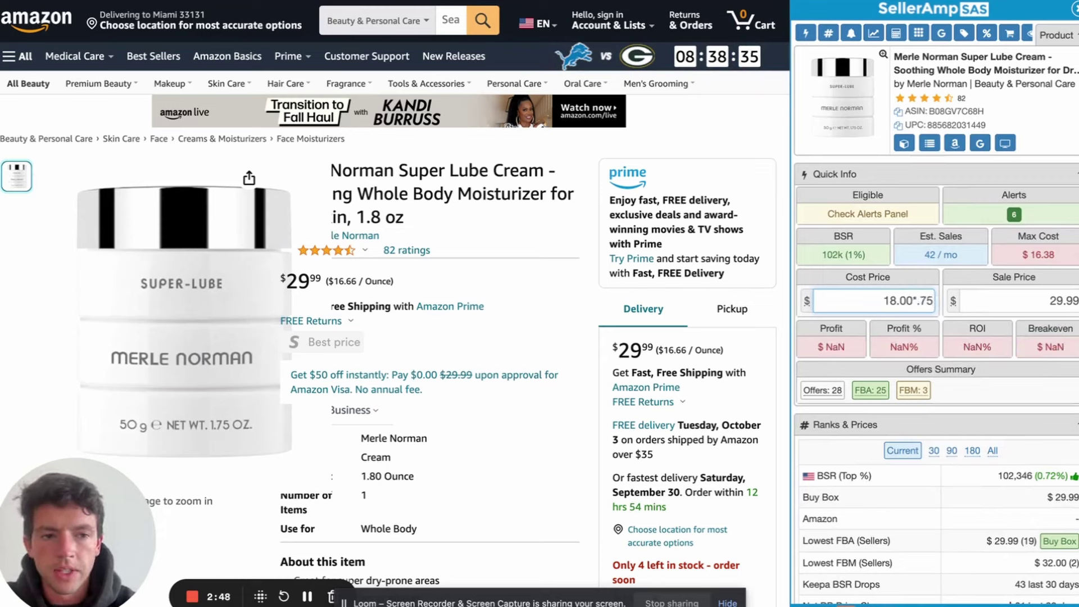
{"action": "key", "text": "Return"}
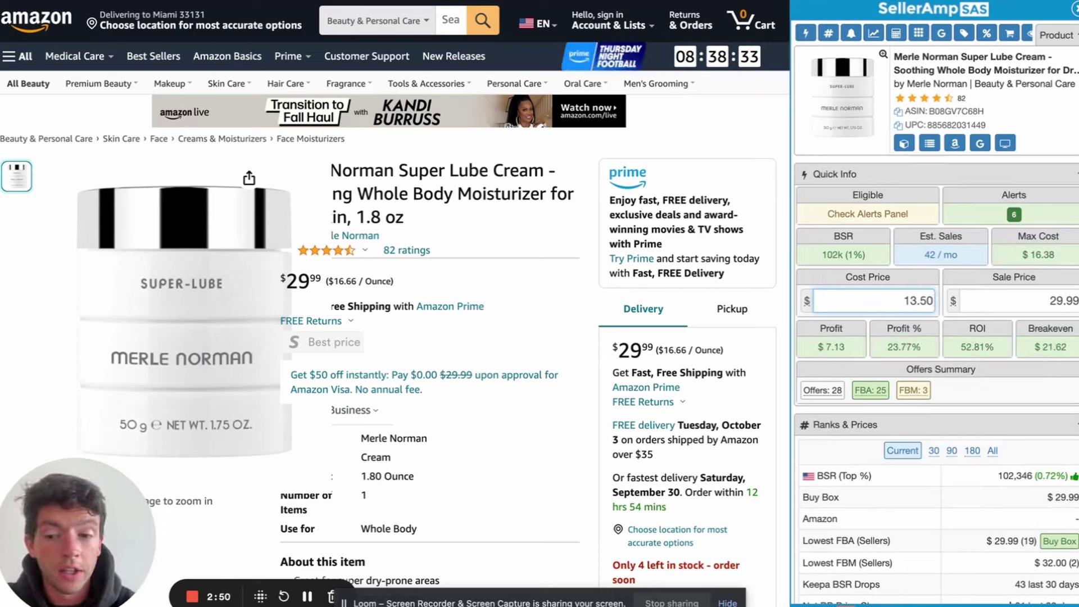
{"action": "double_click", "coordinate": [854, 292]}
{"action": "type", "text": "18"}
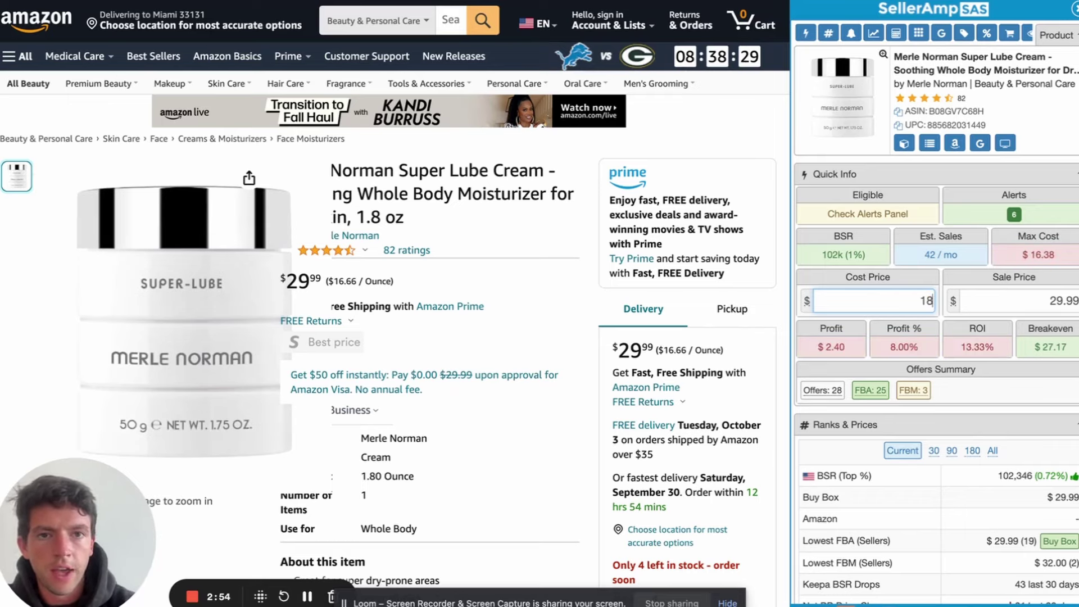
{"action": "key", "text": "ctrl+Tab"}
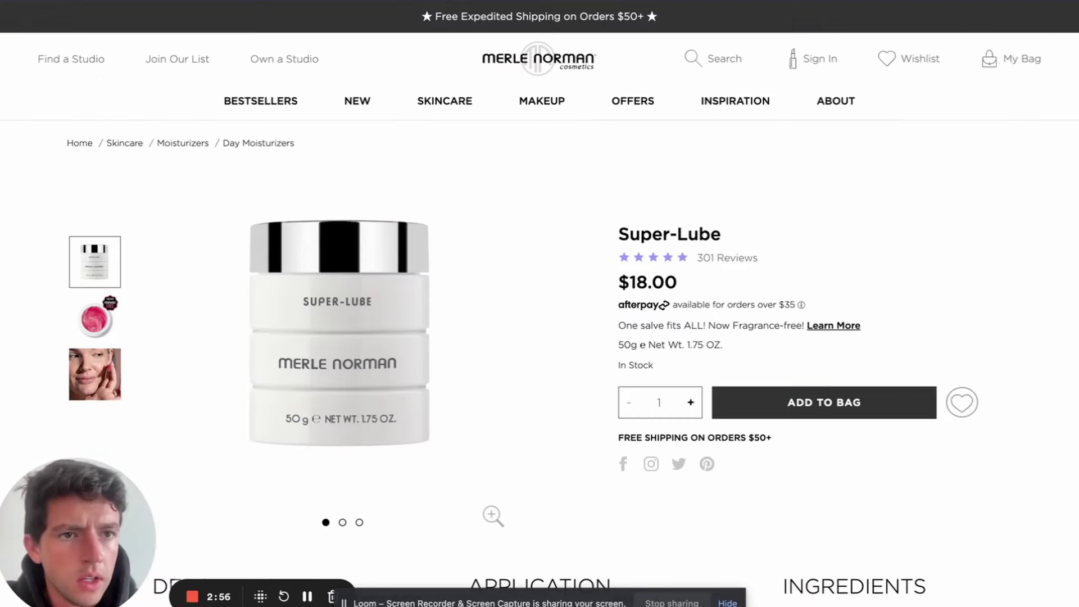
Check Merle Norman's coupon codes, close the popup, and scan the Super-Lube page and reviews
{"action": "left_click", "coordinate": [962, 337]}
{"action": "scroll", "coordinate": [951, 309], "scroll_direction": "down", "scroll_amount": 2}
{"action": "scroll", "coordinate": [922, 247], "scroll_direction": "up", "scroll_amount": 2}
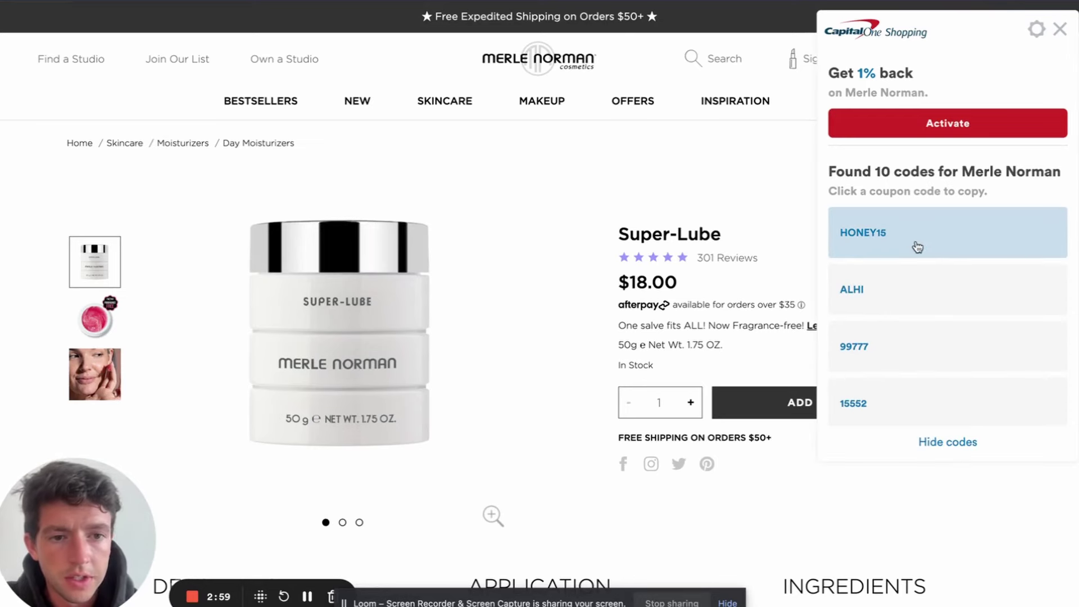
{"action": "left_click", "coordinate": [1060, 29]}
{"action": "scroll", "coordinate": [879, 248], "scroll_direction": "down", "scroll_amount": 10}
{"action": "scroll", "coordinate": [879, 247], "scroll_direction": "down", "scroll_amount": 10}
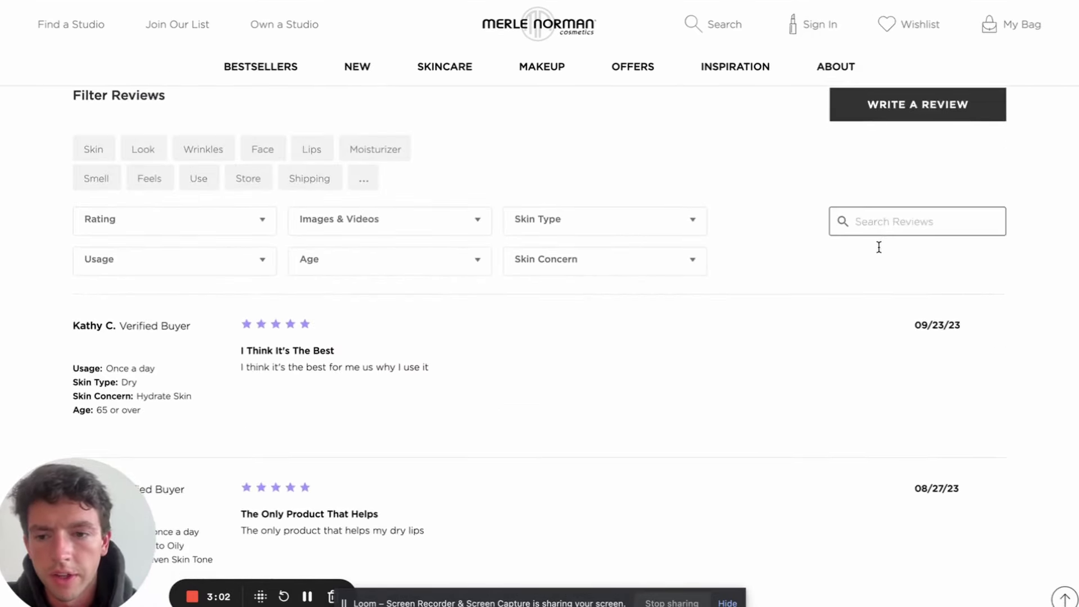
{"action": "scroll", "coordinate": [877, 247], "scroll_direction": "up", "scroll_amount": 1}
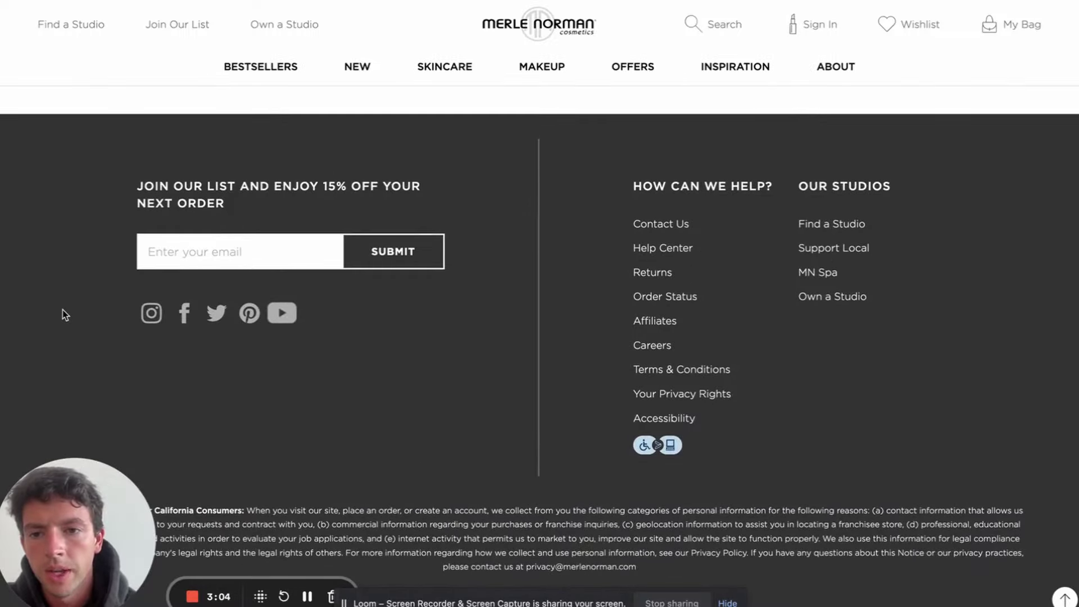
{"action": "scroll", "coordinate": [340, 192], "scroll_direction": "up", "scroll_amount": 10}
{"action": "scroll", "coordinate": [341, 192], "scroll_direction": "up", "scroll_amount": 10}
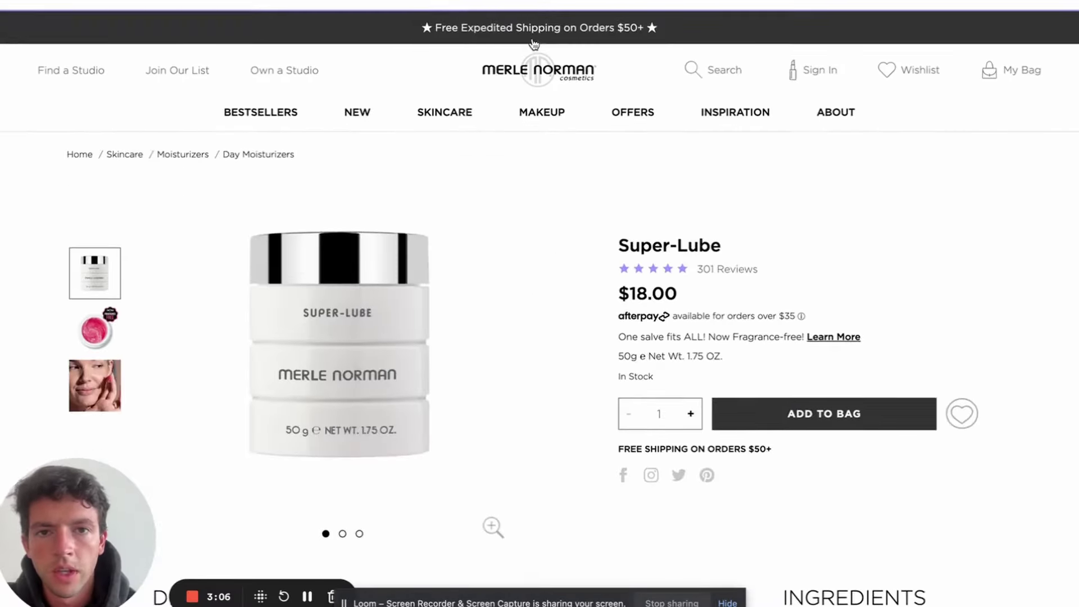
{"action": "left_click", "coordinate": [540, 1]}
Apply 15% off the $18.00 cost with *.85, giving 15.30 and $5.24 profit
{"action": "left_click", "coordinate": [929, 302]}
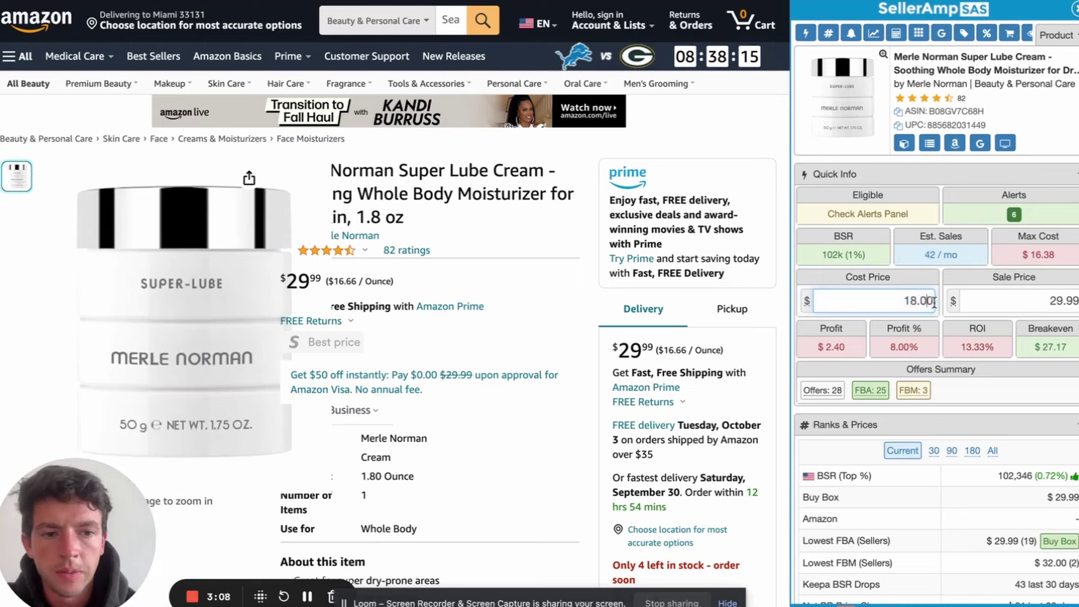
{"action": "type", "text": "*.85"}
{"action": "key", "text": "Return"}
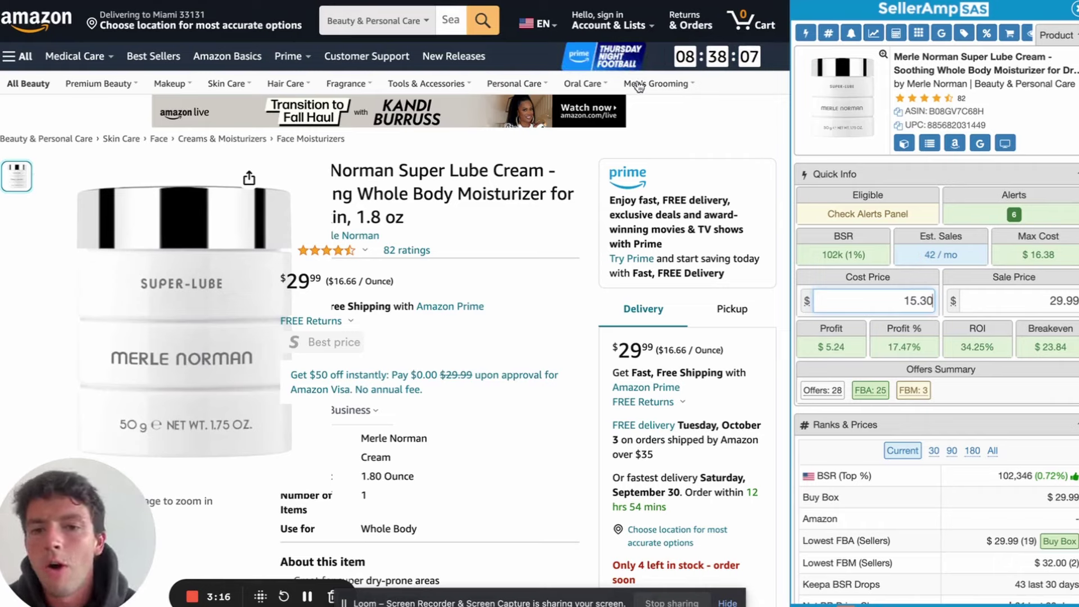
Revisit the storefront product list, then the Super-Lube Amazon listing and Merle Norman page
{"action": "left_click", "coordinate": [461, 1]}
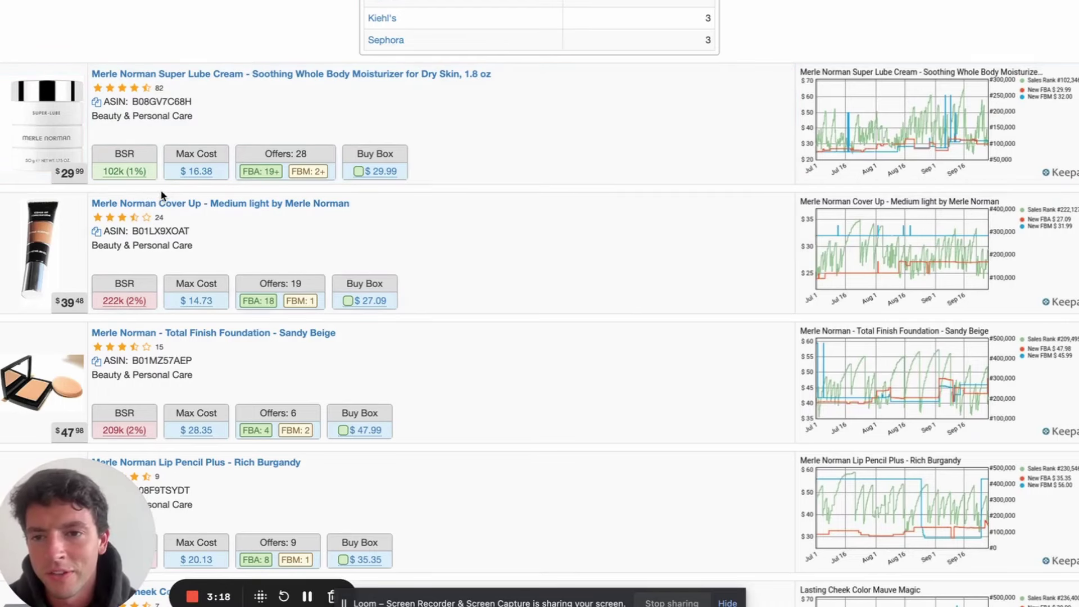
{"action": "scroll", "coordinate": [160, 194], "scroll_direction": "up", "scroll_amount": 1}
{"action": "mouse_move", "coordinate": [312, 239]}
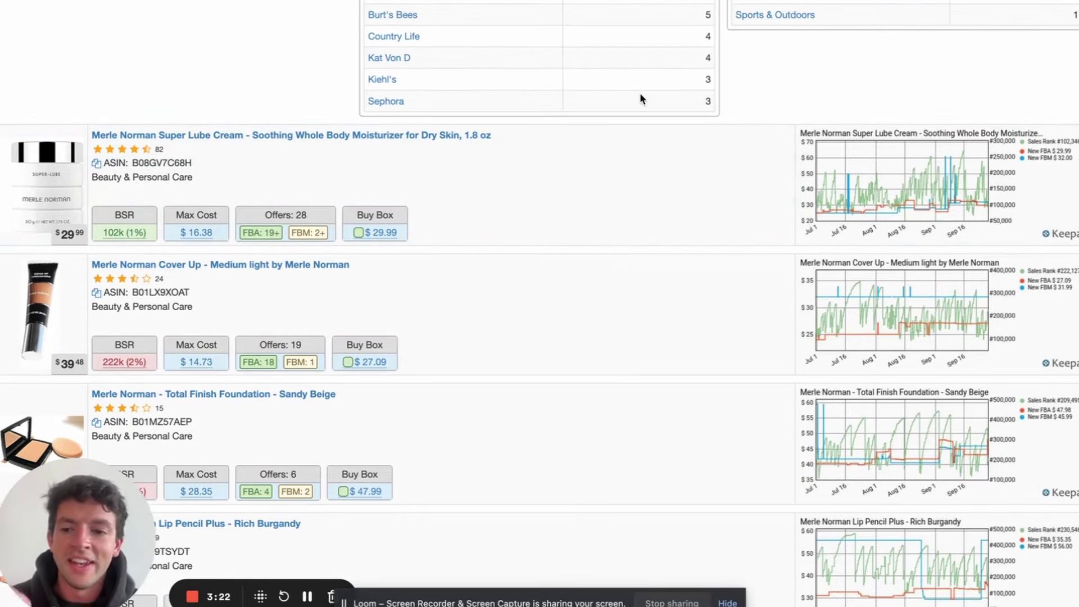
{"action": "left_click", "coordinate": [430, 1]}
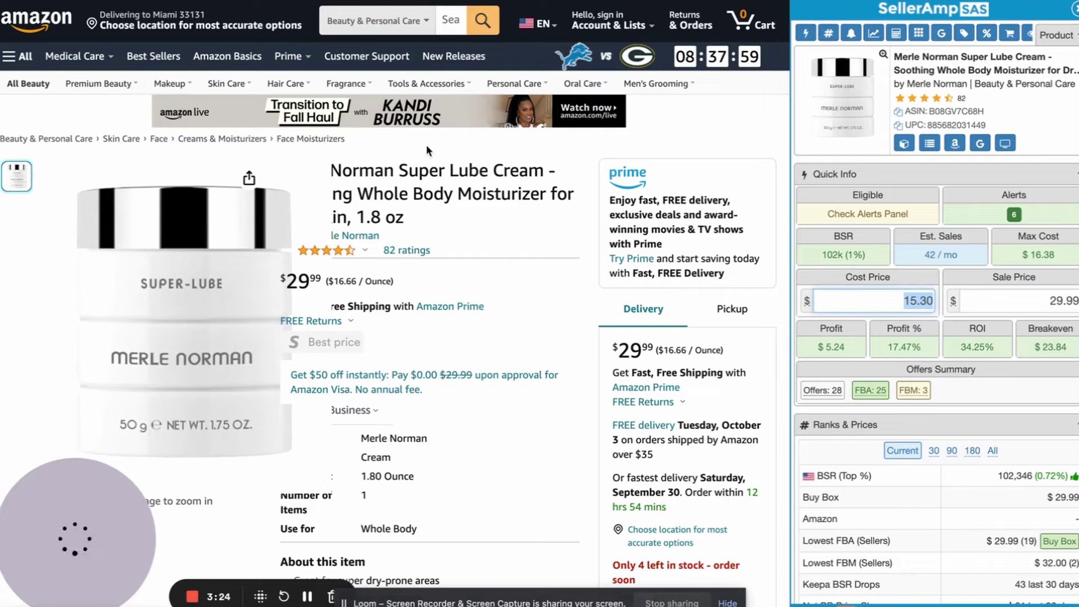
{"action": "left_click", "coordinate": [628, 1]}
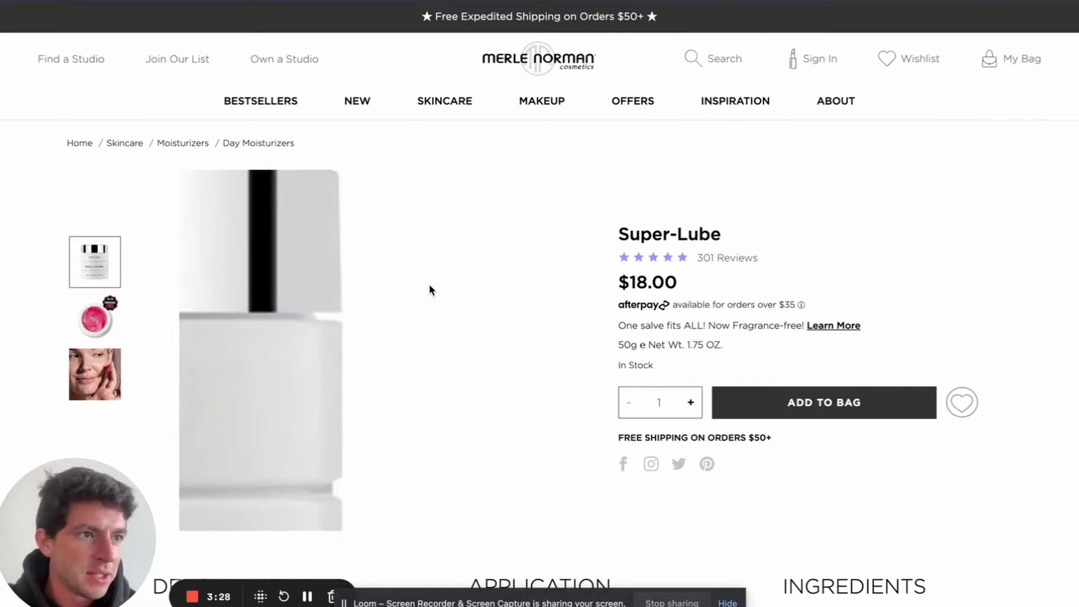
Filter the storefront to Thrive Causemetics products and Google the Ella eyeliner
{"action": "left_click", "coordinate": [448, 1]}
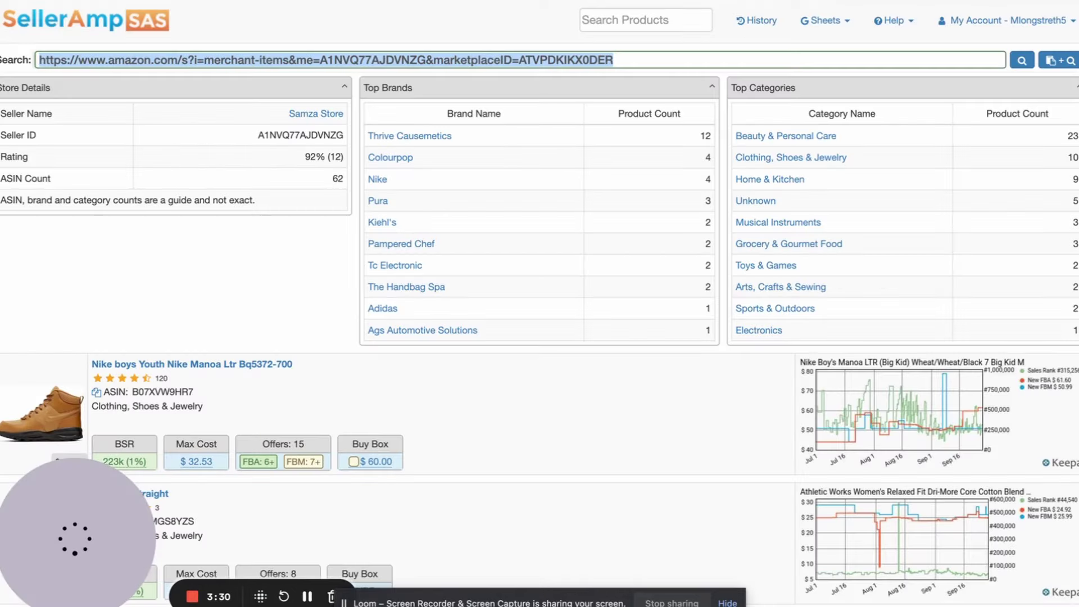
{"action": "left_click", "coordinate": [422, 137]}
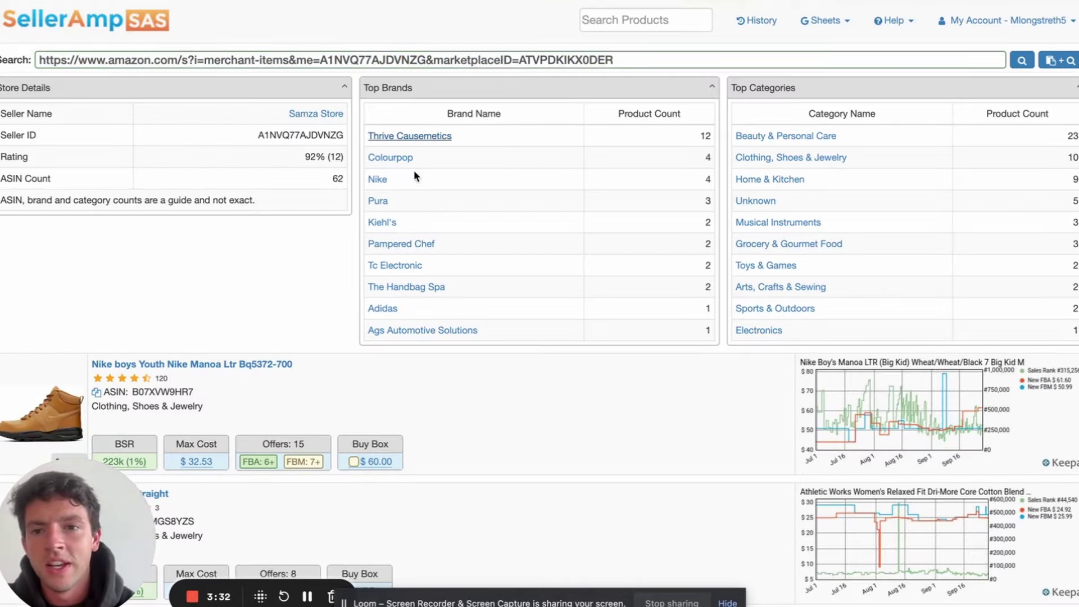
{"action": "scroll", "coordinate": [415, 169], "scroll_direction": "down", "scroll_amount": 5}
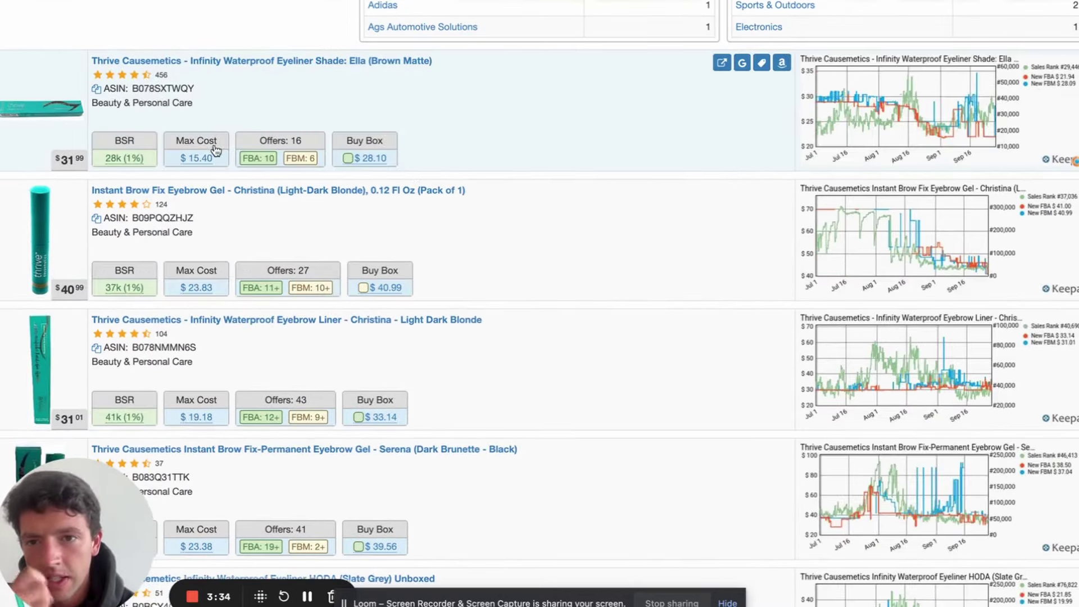
{"action": "mouse_move", "coordinate": [378, 163]}
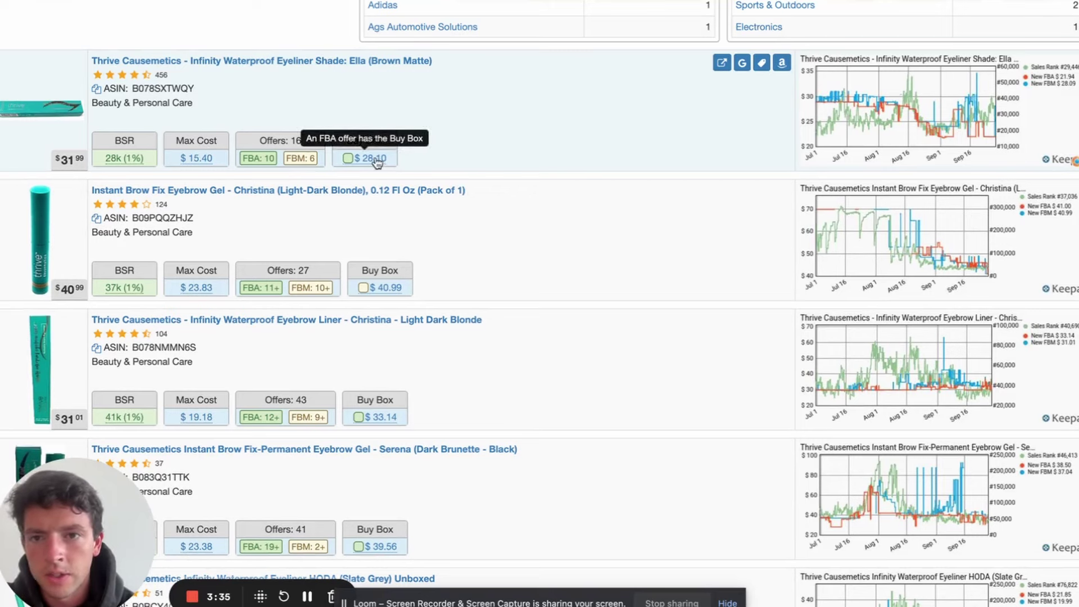
{"action": "left_click", "coordinate": [742, 63]}
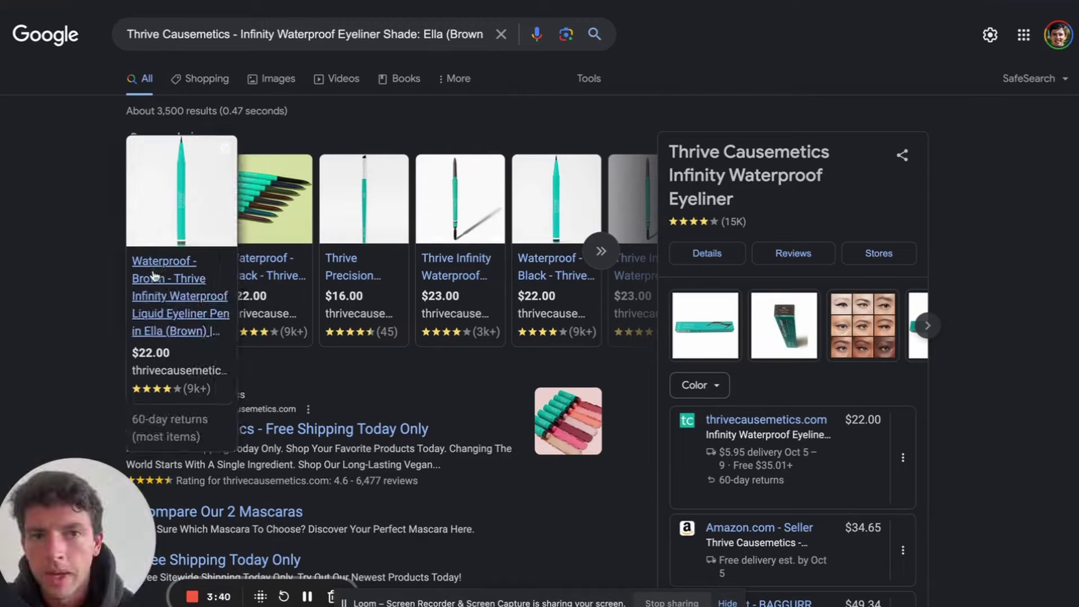
{"action": "key", "text": "ctrl+w"}
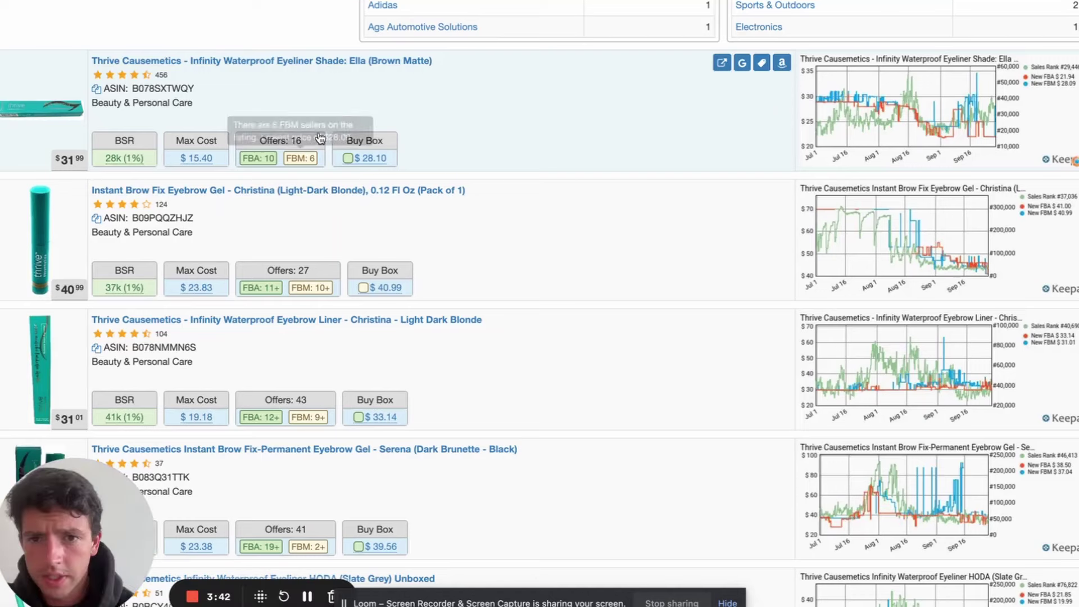
Look up the Christina eyebrow liner on Thrive's site, then open its Amazon listing
{"action": "scroll", "coordinate": [354, 219], "scroll_direction": "down", "scroll_amount": 2}
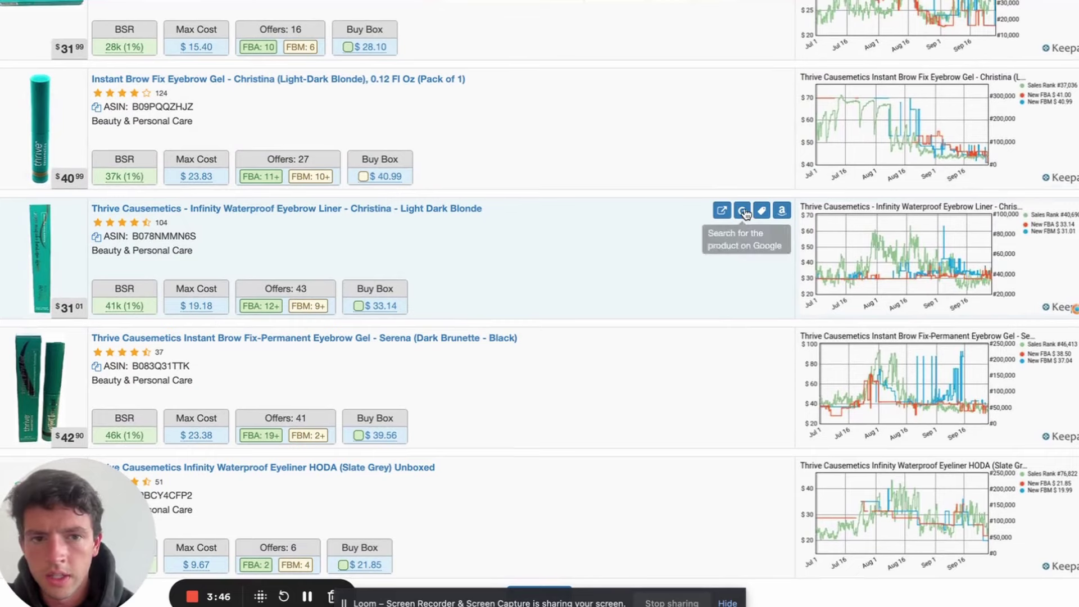
{"action": "left_click", "coordinate": [742, 211]}
{"action": "left_click", "coordinate": [172, 378]}
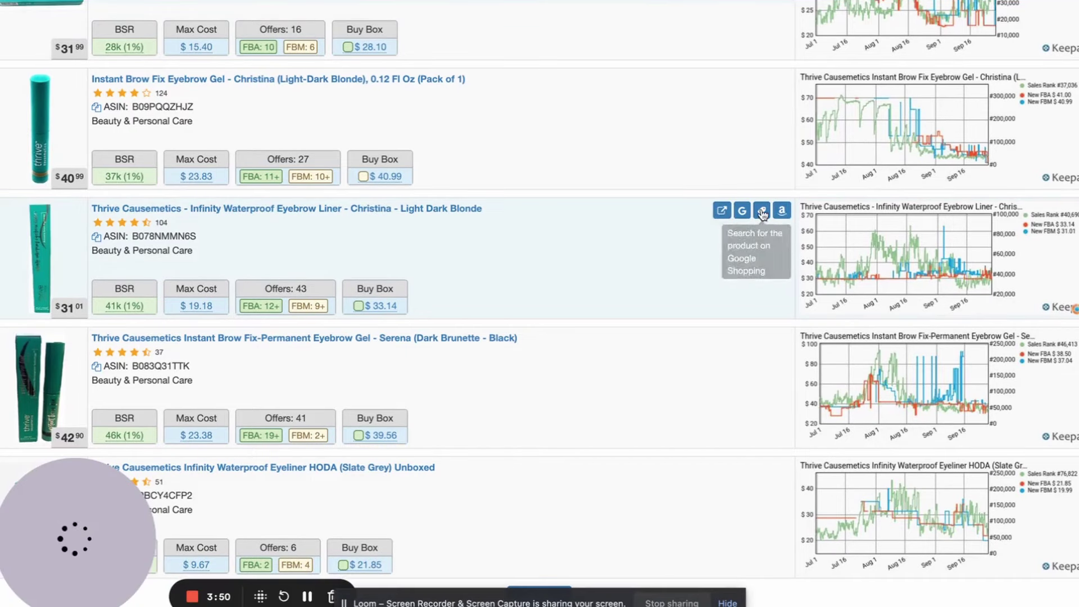
{"action": "left_click", "coordinate": [778, 211]}
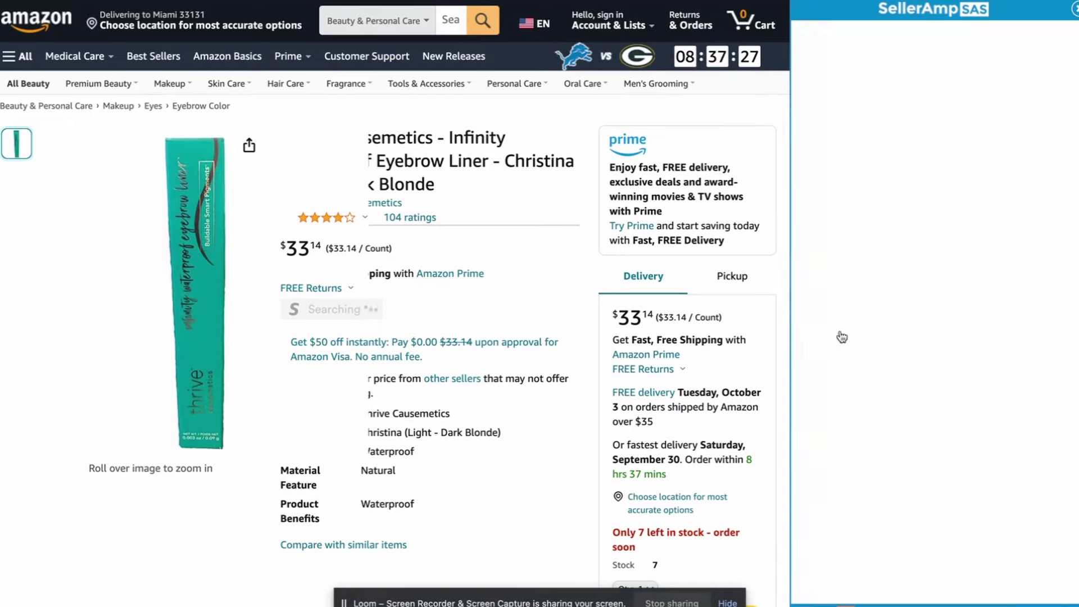
Keep the liner's cost at 18.40 and set its sale price to 33, giving $5.50 profit
{"action": "type", "text": "23"}
{"action": "key", "text": "ctrl+z"}
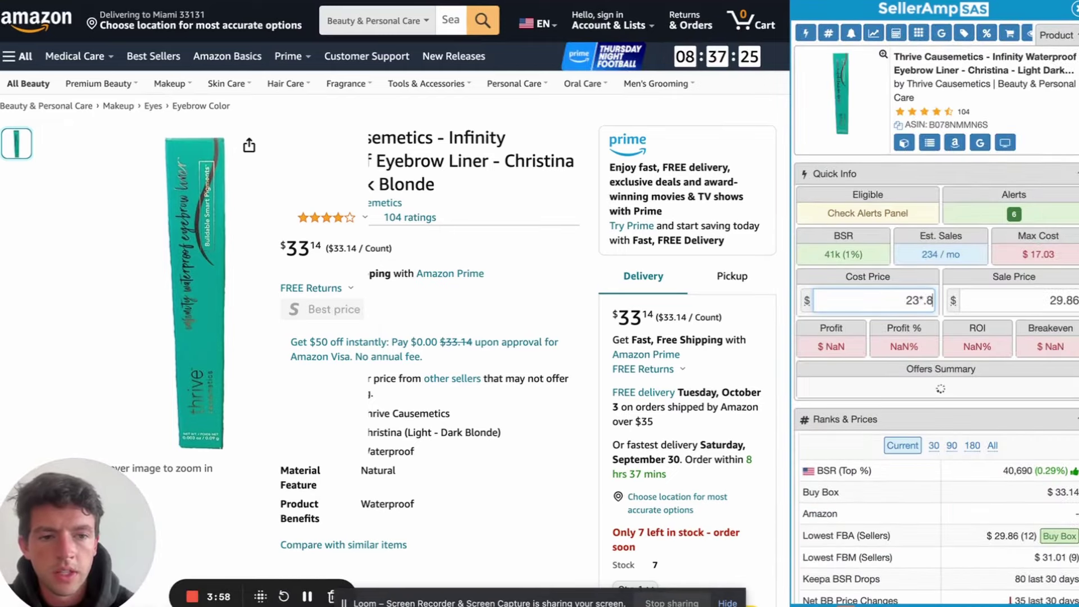
{"action": "left_click", "coordinate": [1017, 312]}
{"action": "type", "text": "33"}
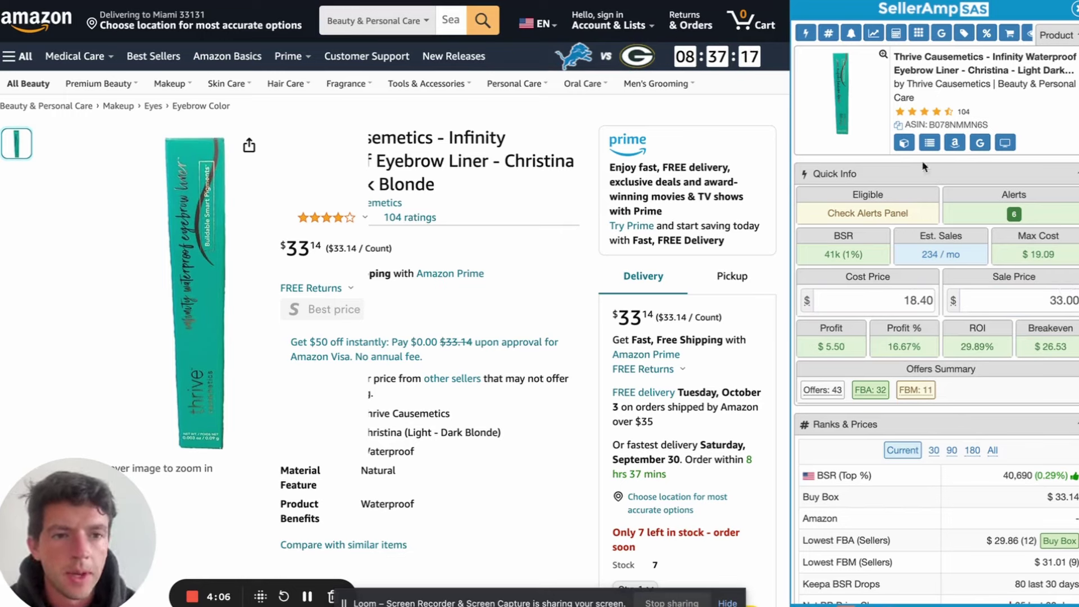
{"action": "mouse_move", "coordinate": [904, 142]}
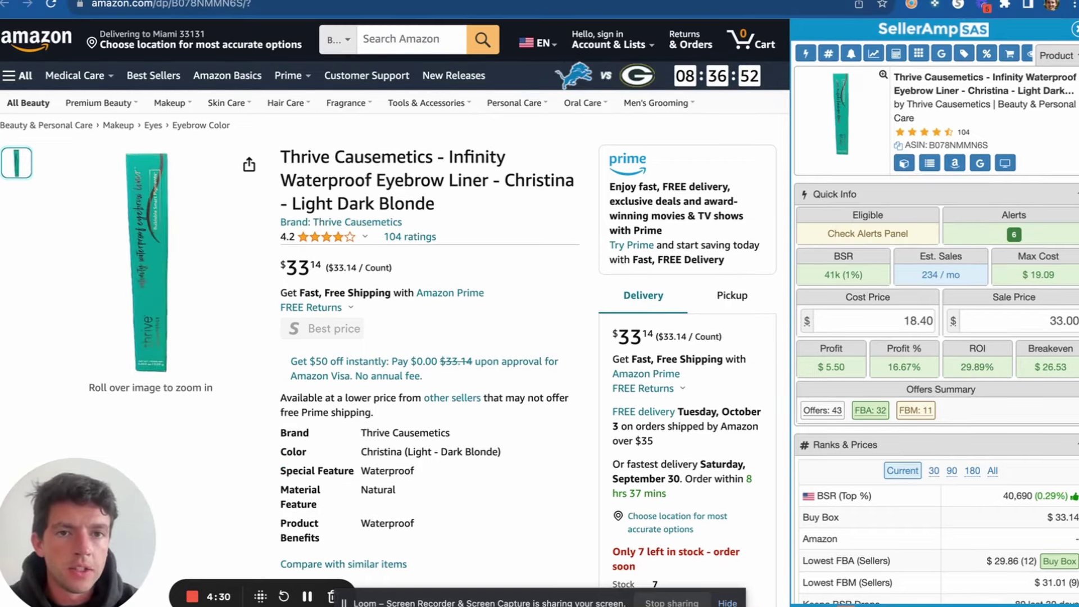
Close the 10% off signup popup on Thrive Causemetics and review the Christina eyebrow liner page
{"action": "left_click", "coordinate": [663, 2]}
{"action": "left_click", "coordinate": [567, 164]}
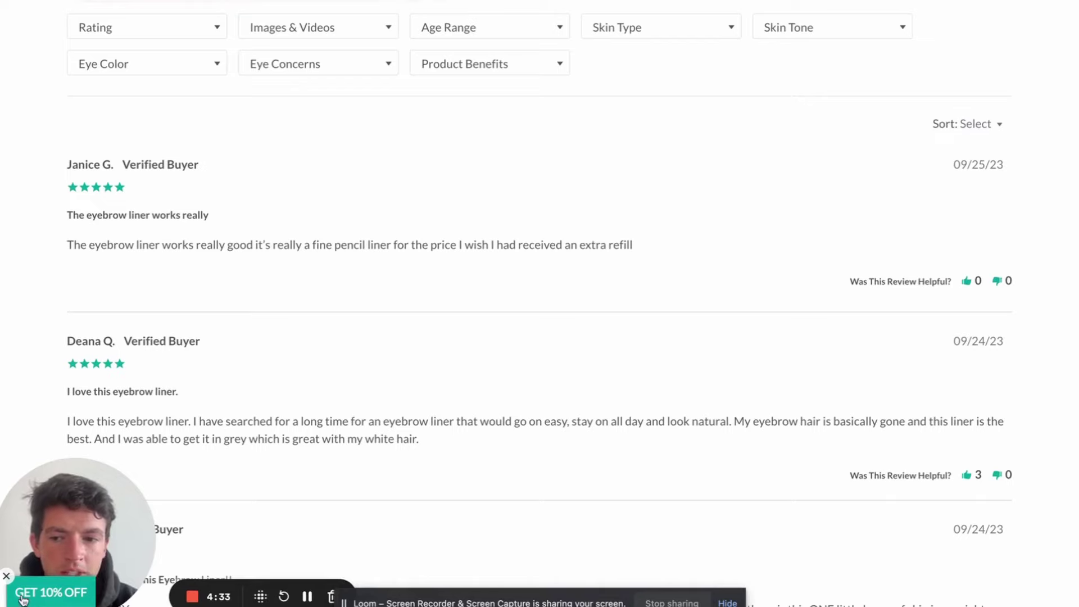
{"action": "left_click", "coordinate": [23, 598]}
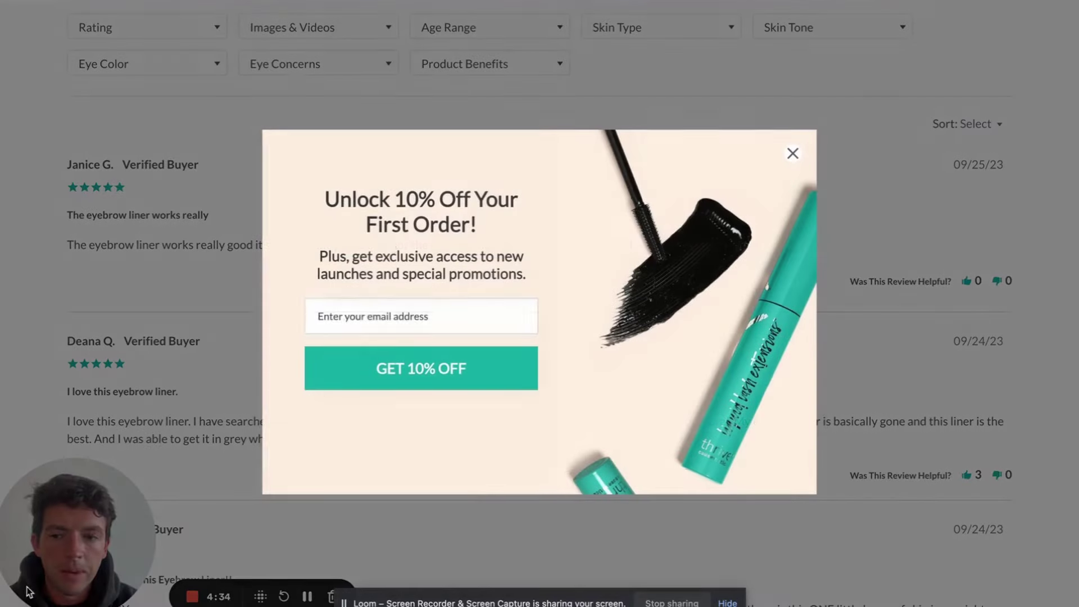
{"action": "left_click", "coordinate": [793, 156]}
{"action": "scroll", "coordinate": [797, 161], "scroll_direction": "up", "scroll_amount": 15}
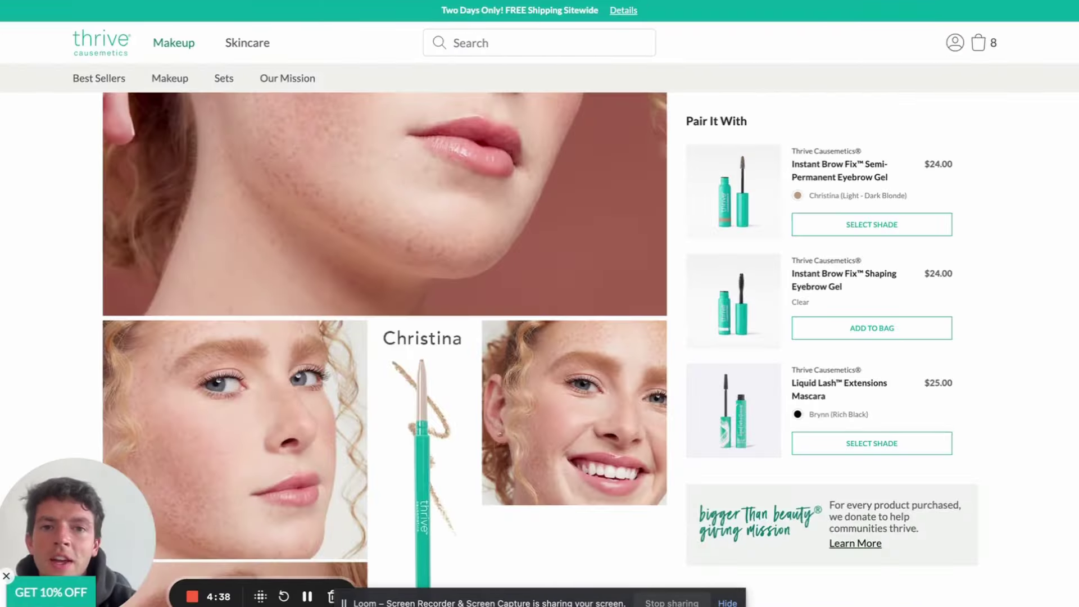